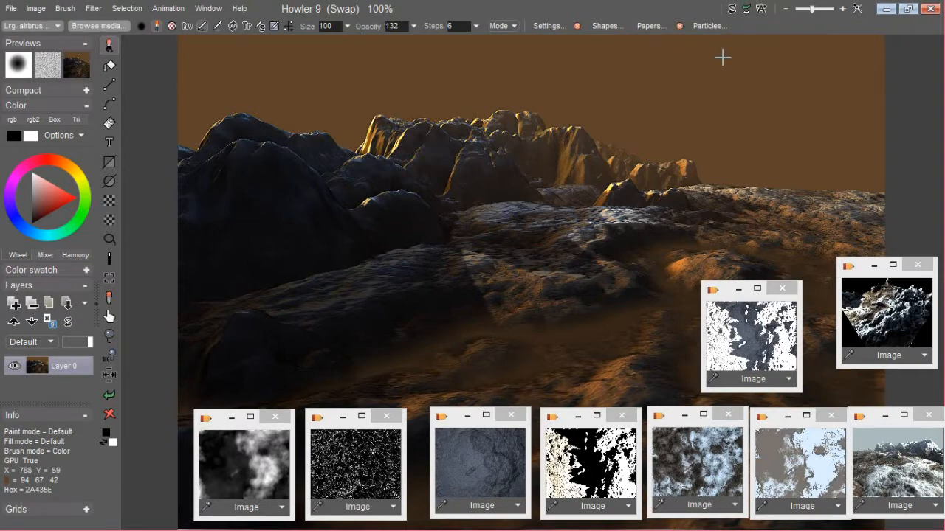
- Switch from the swap image to the main image, store a copy of it, and place the thumbnail beside the greyscale height map
left_click(731, 11)
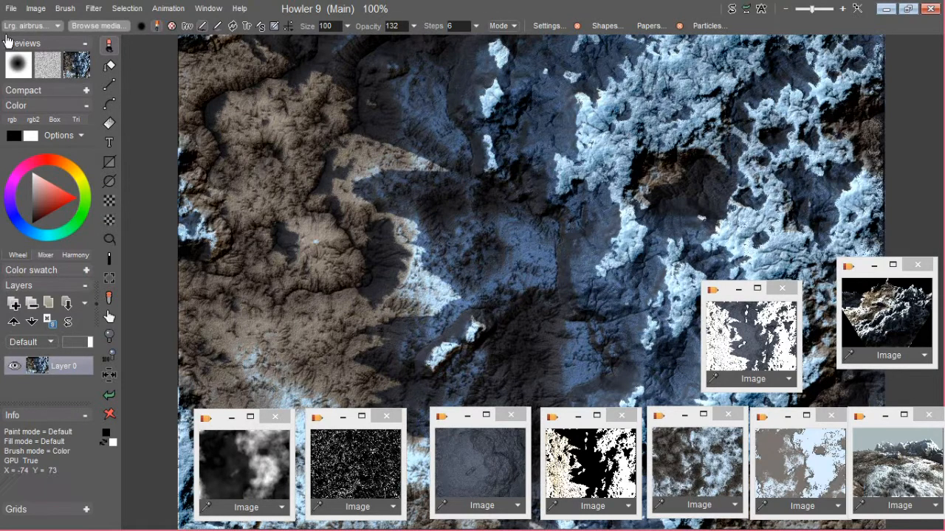
left_click(36, 9)
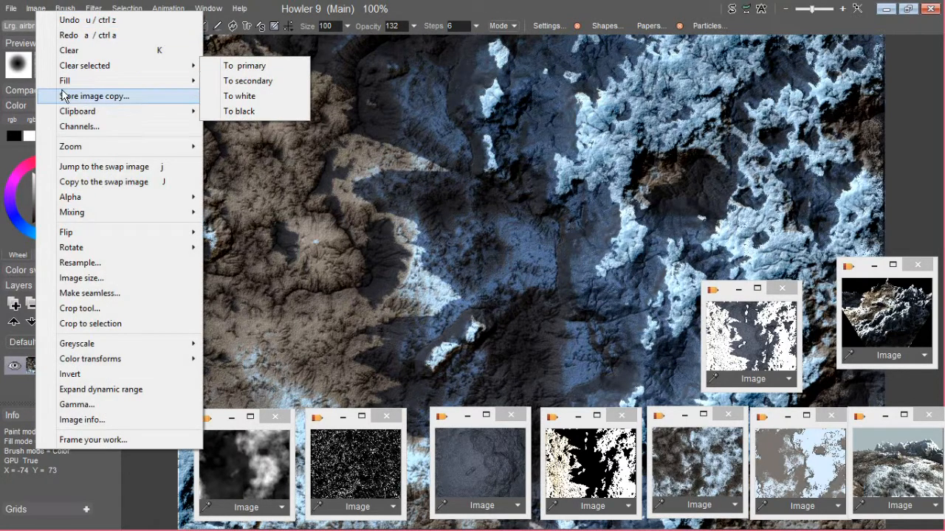
left_click(63, 98)
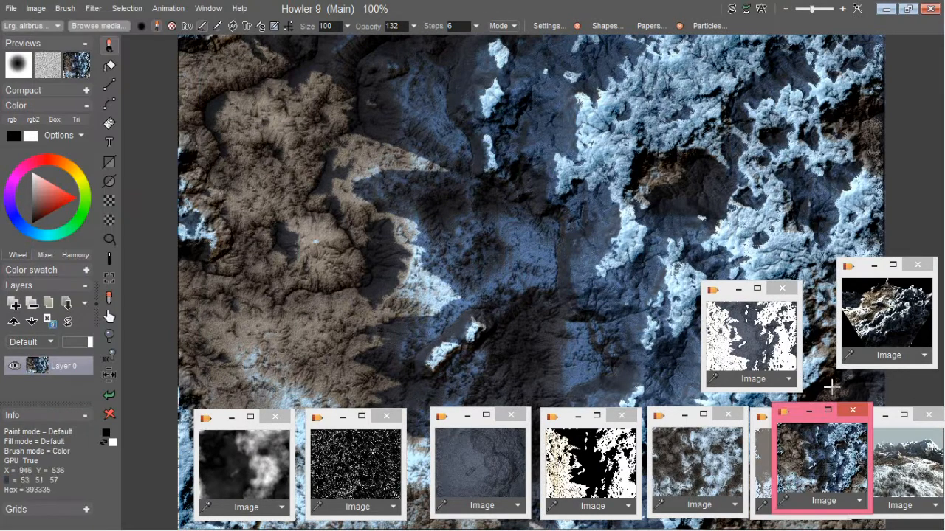
left_click_drag(801, 419, 114, 434)
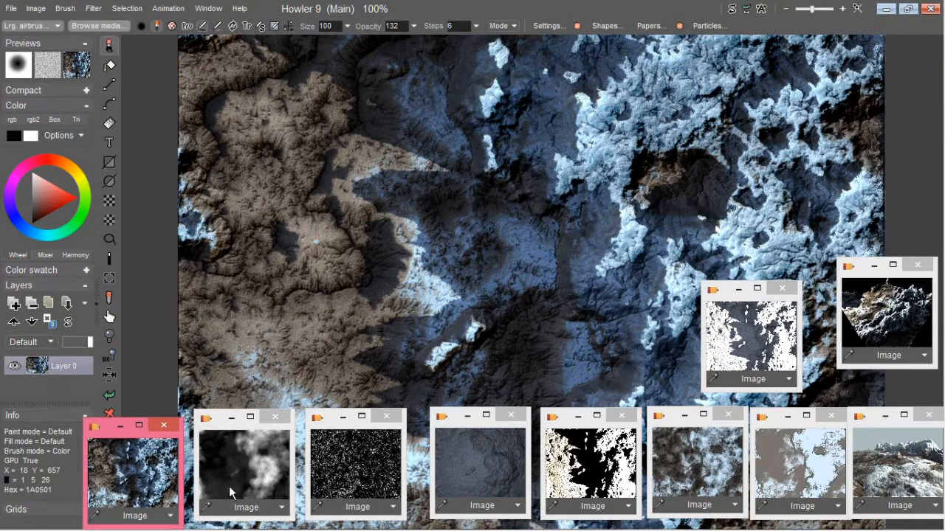
- Show the greyscale height map and the branching erosion flow map on the canvas to examine them
left_click(229, 487)
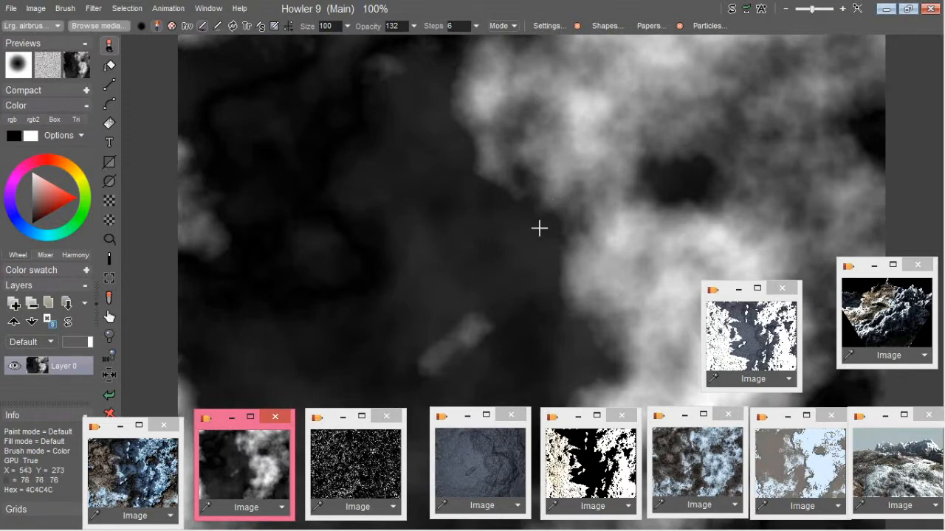
left_click(384, 454)
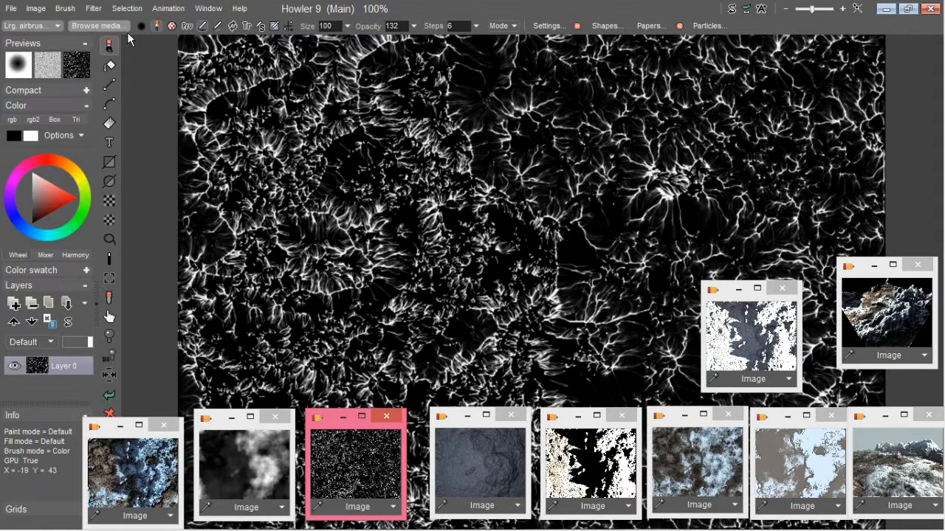
left_click(93, 9)
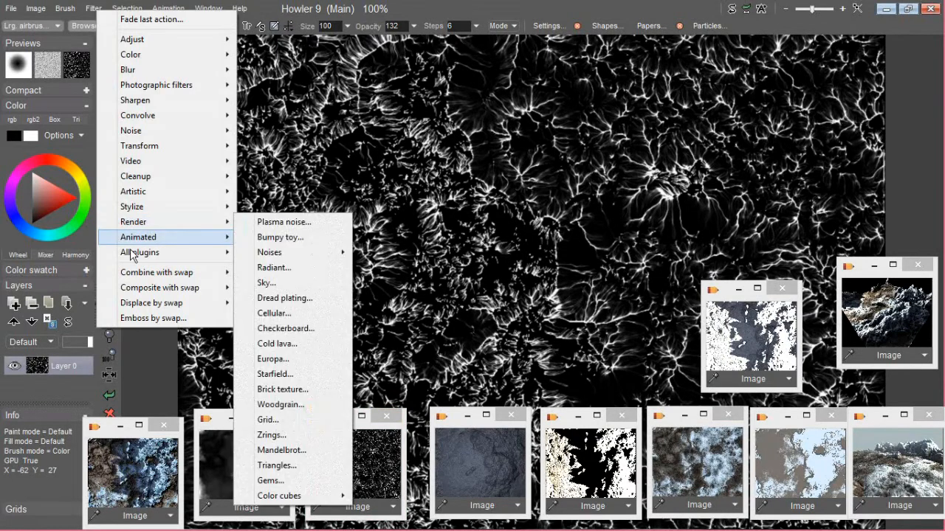
mouse_move(167, 216)
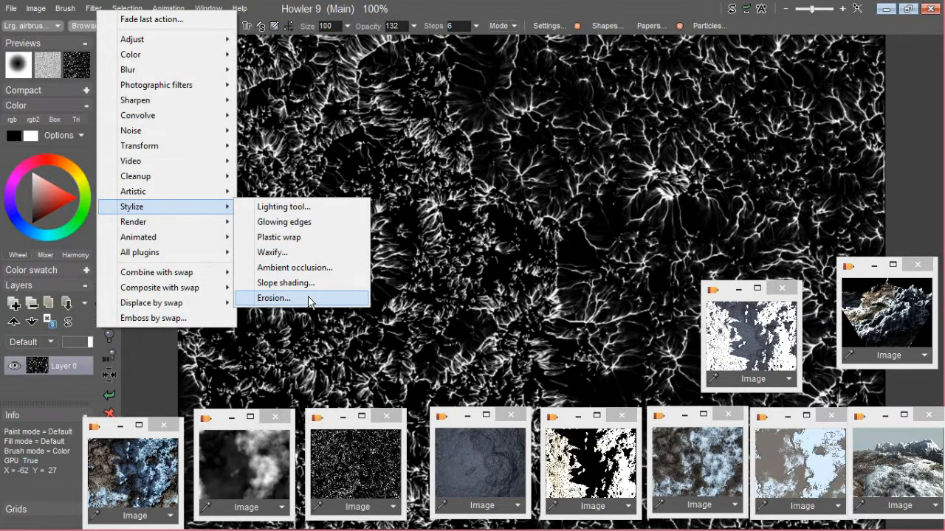
left_click(303, 298)
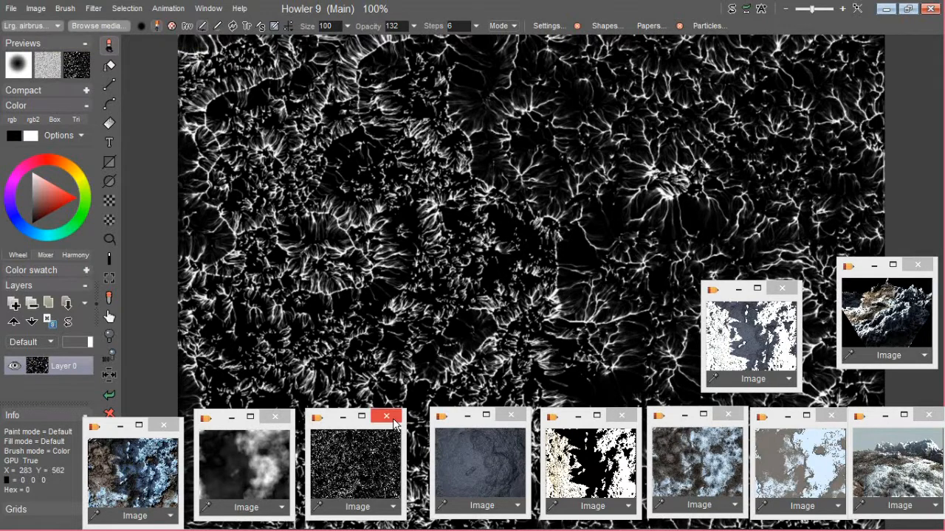
- Load the high-contrast sunlight-and-shadow image onto the canvas and combine the stored blue-grey ambient image with it
left_click(499, 481)
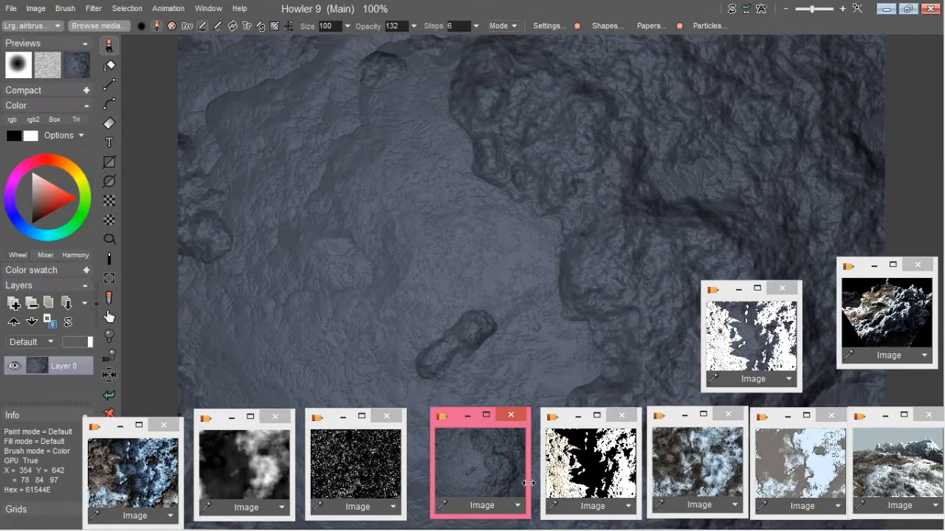
left_click(590, 472)
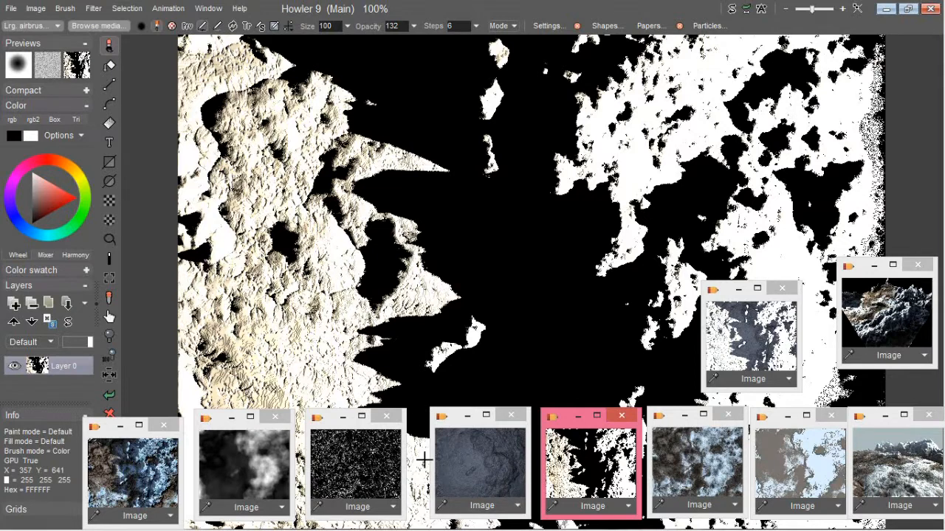
left_click(518, 506)
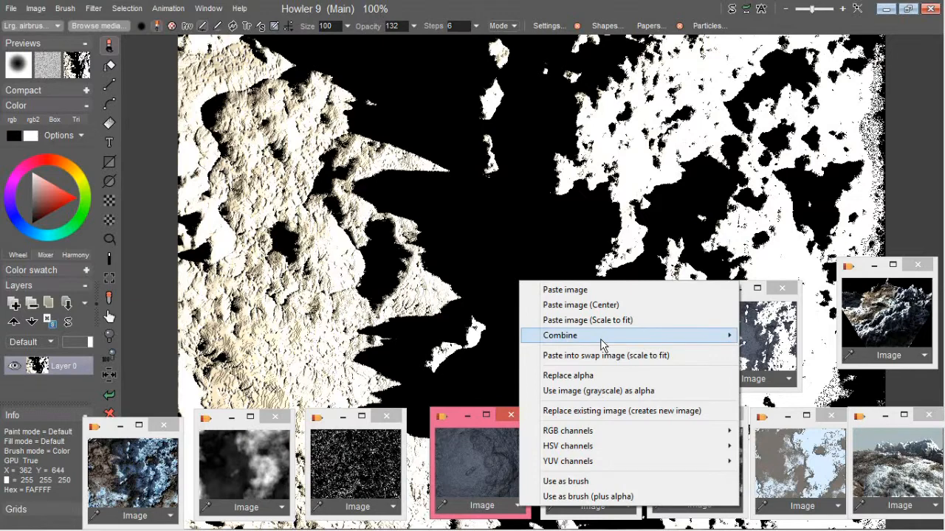
mouse_move(599, 344)
left_click(757, 335)
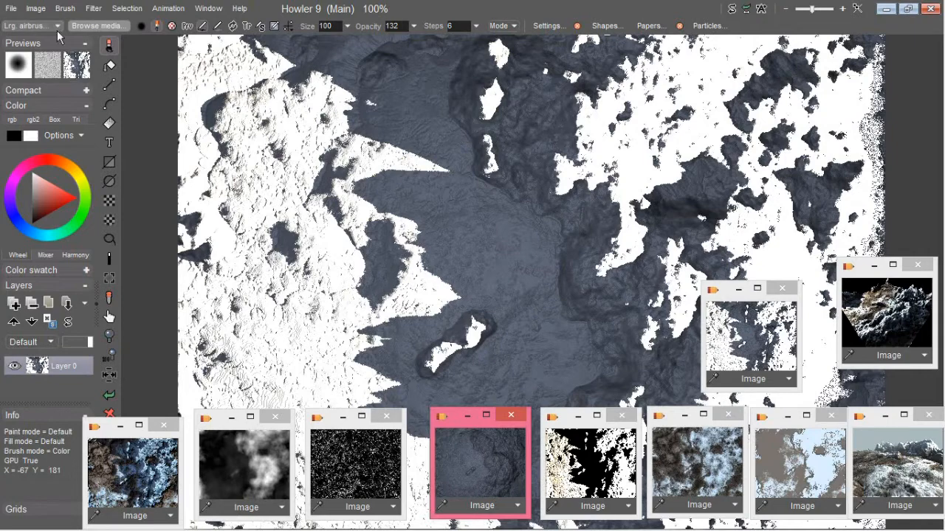
- Store a copy of the combined lighting image, place its thumbnail beside the flow map, and load the snow-and-rock image onto the canvas
left_click(35, 9)
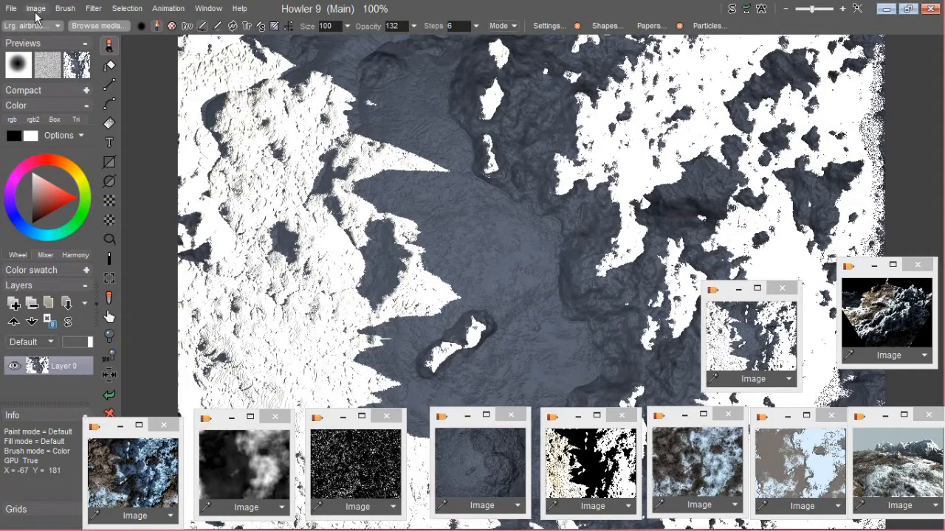
left_click(93, 96)
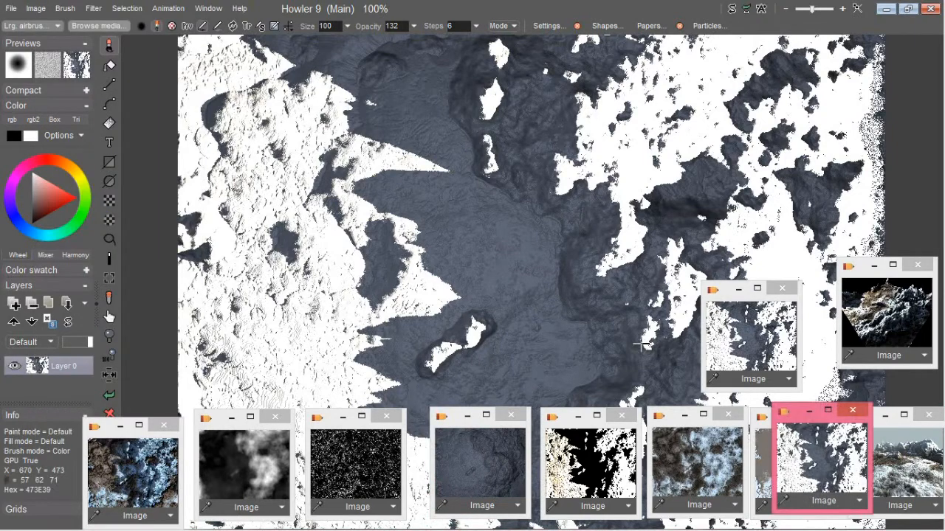
left_click_drag(811, 411, 396, 354)
left_click(808, 485)
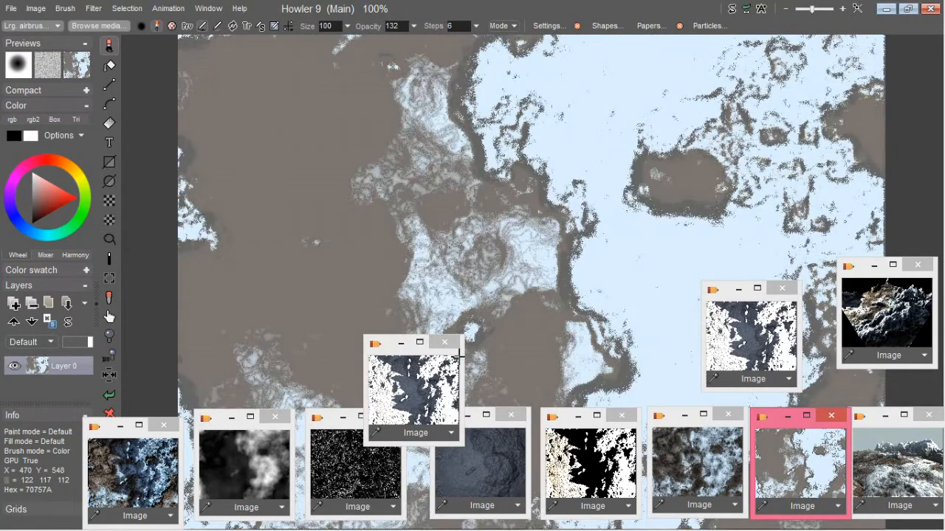
left_click_drag(422, 349, 418, 421)
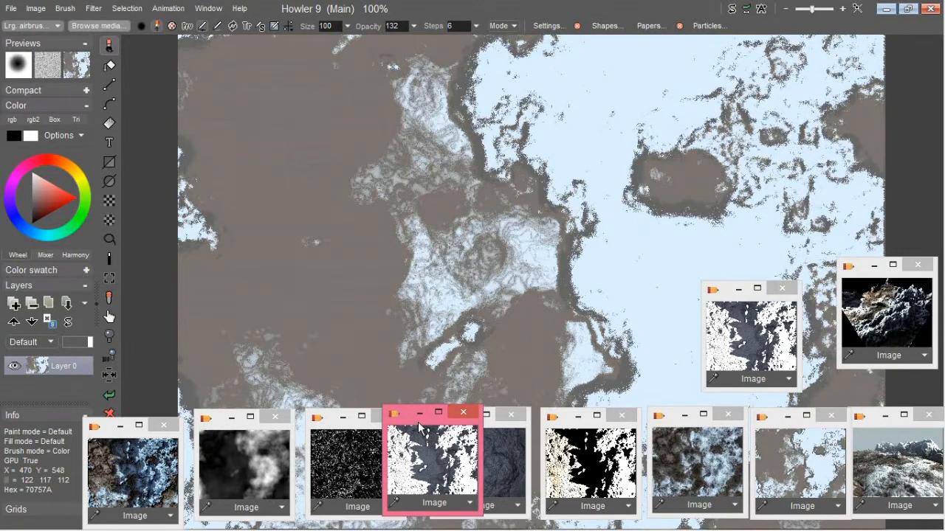
left_click(99, 8)
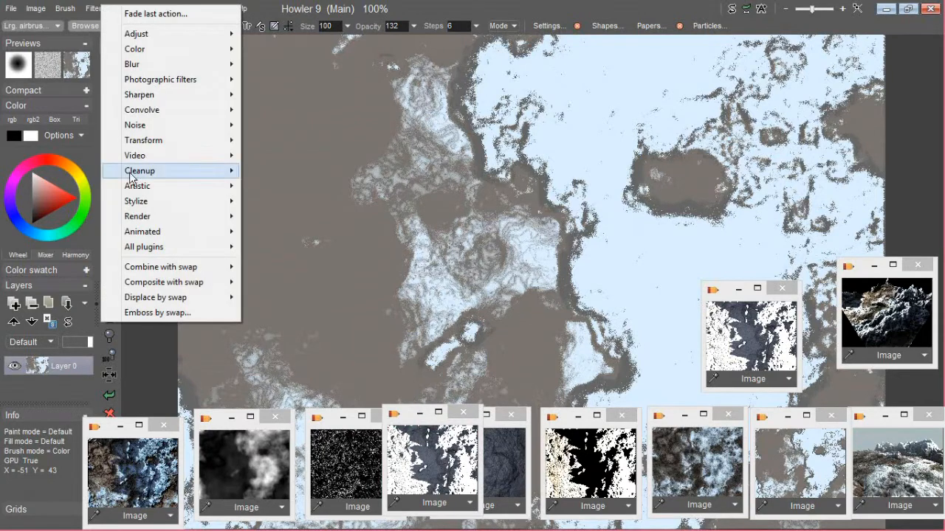
mouse_move(137, 232)
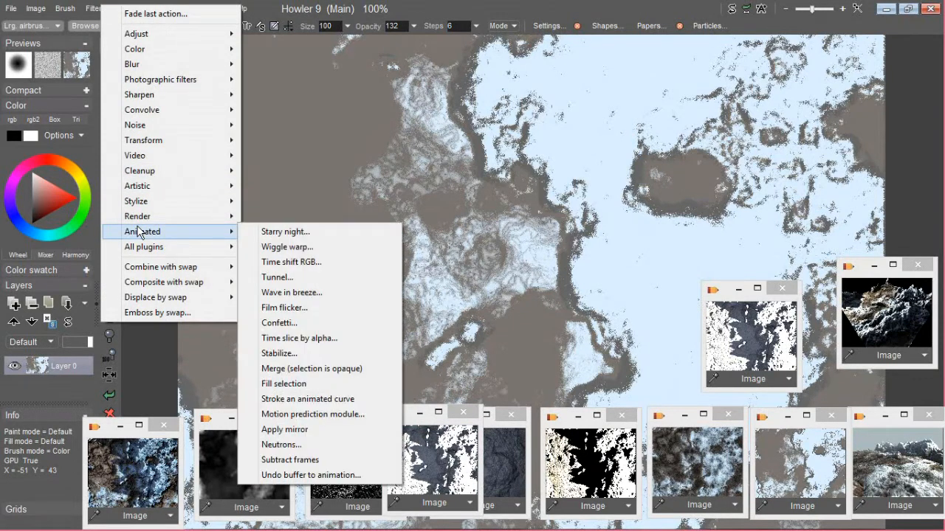
mouse_move(155, 201)
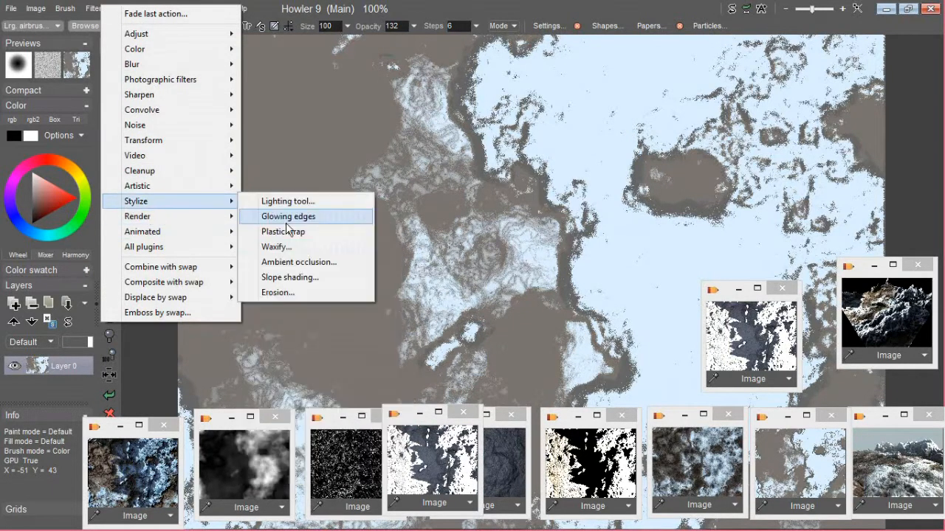
left_click(319, 278)
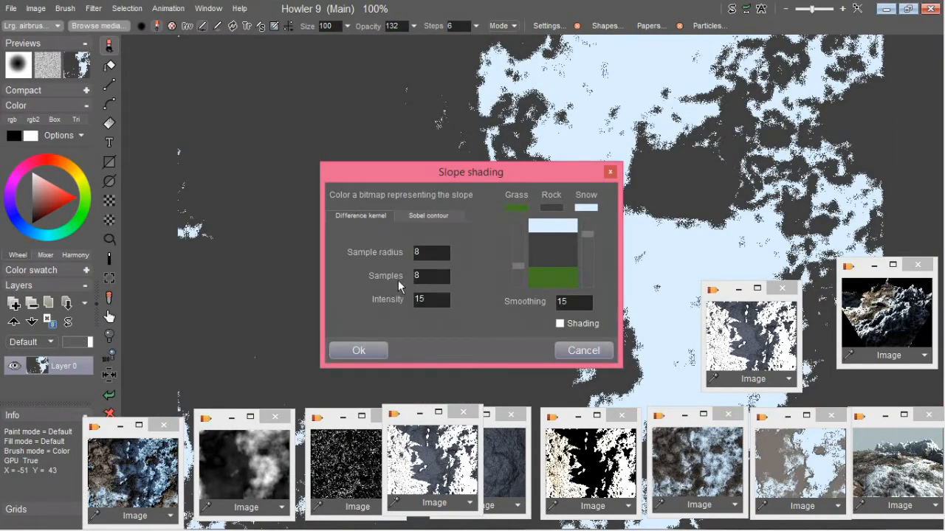
left_click(569, 353)
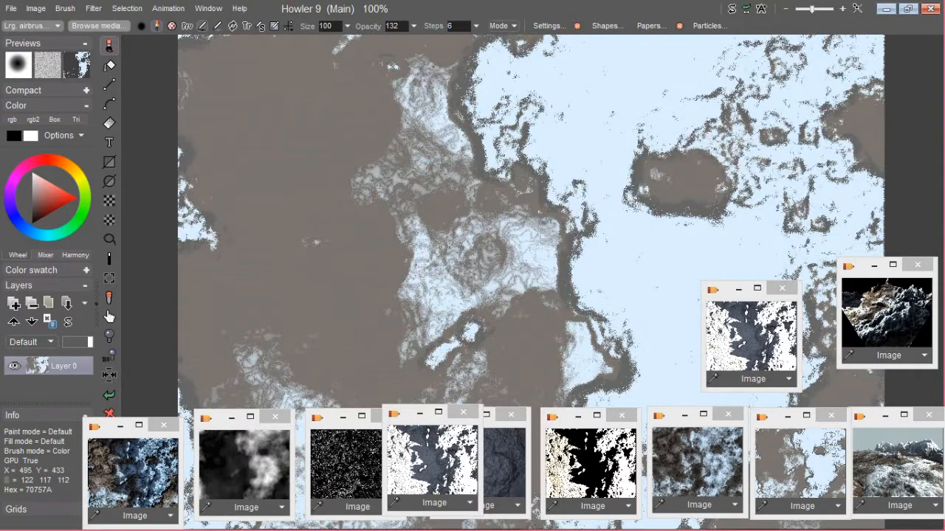
- Reload the flat snow-and-rock color image and overlay the inverted erosion flow map on a new layer
left_click(677, 455)
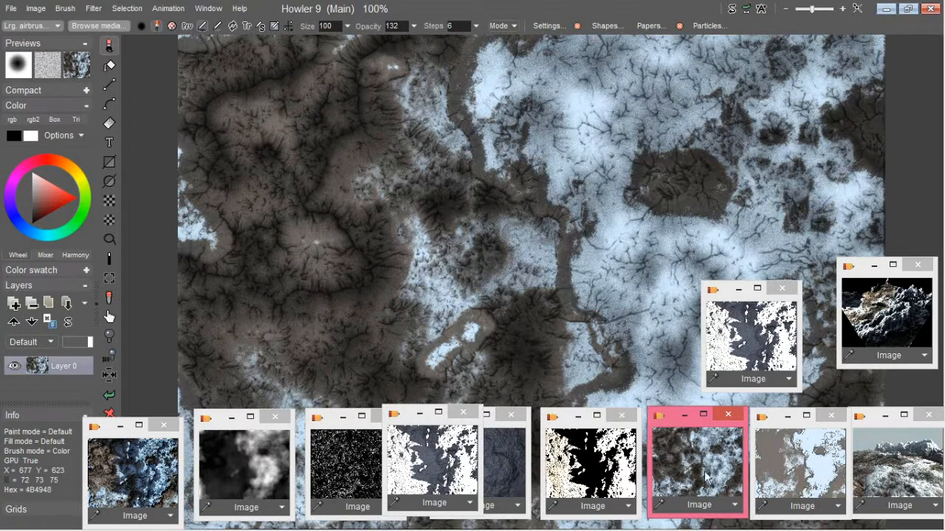
left_click(799, 471)
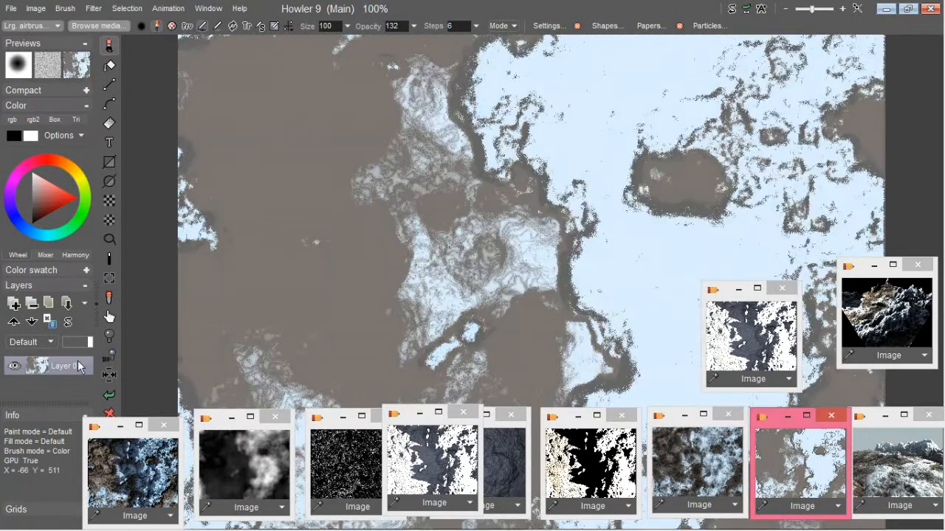
left_click(13, 304)
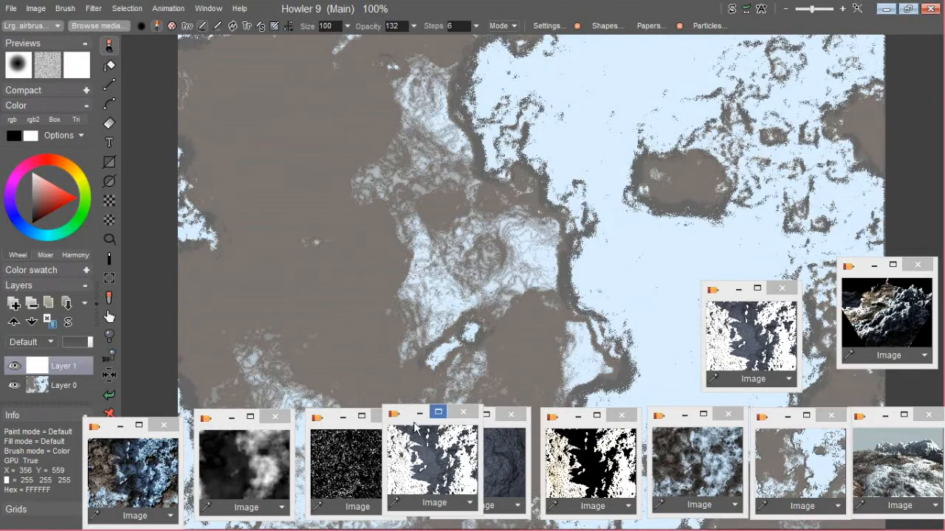
left_click(358, 459)
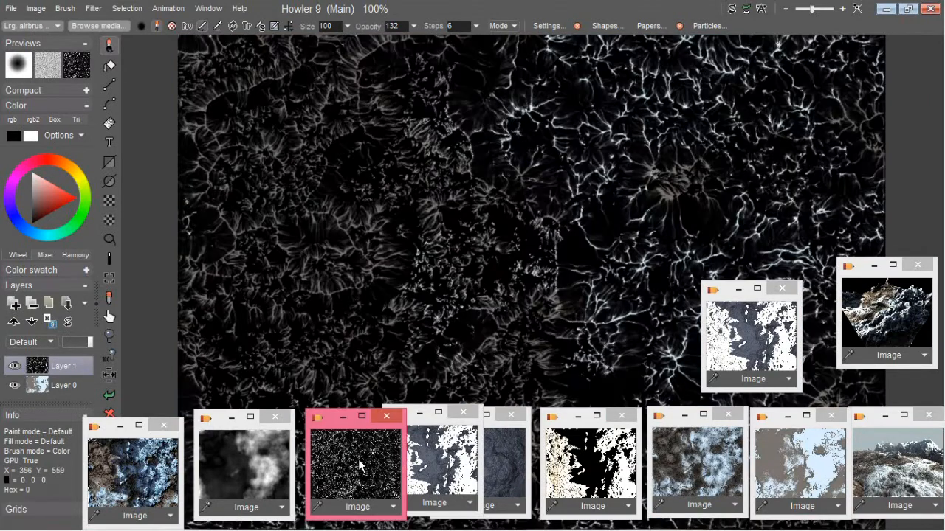
left_click(36, 9)
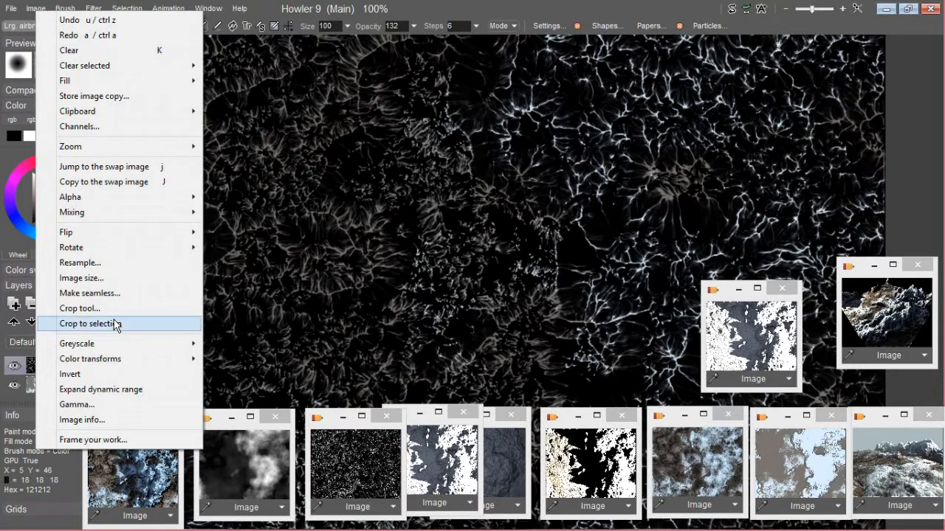
left_click(110, 375)
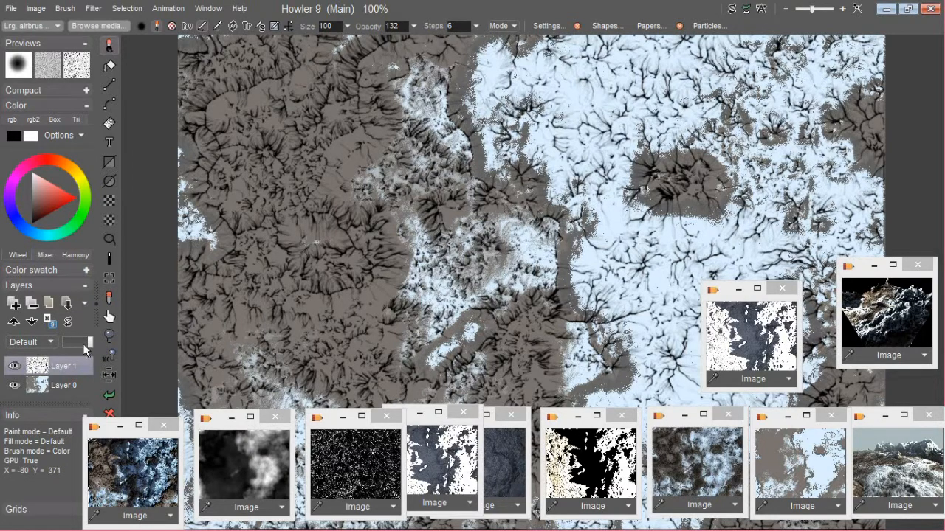
- Lower the flow map layer's opacity to about half and permanently merge all layers
mouse_move(85, 343)
left_mouse_down()
mouse_move(61, 343)
mouse_move(90, 343)
mouse_move(70, 343)
mouse_move(79, 342)
left_mouse_up()
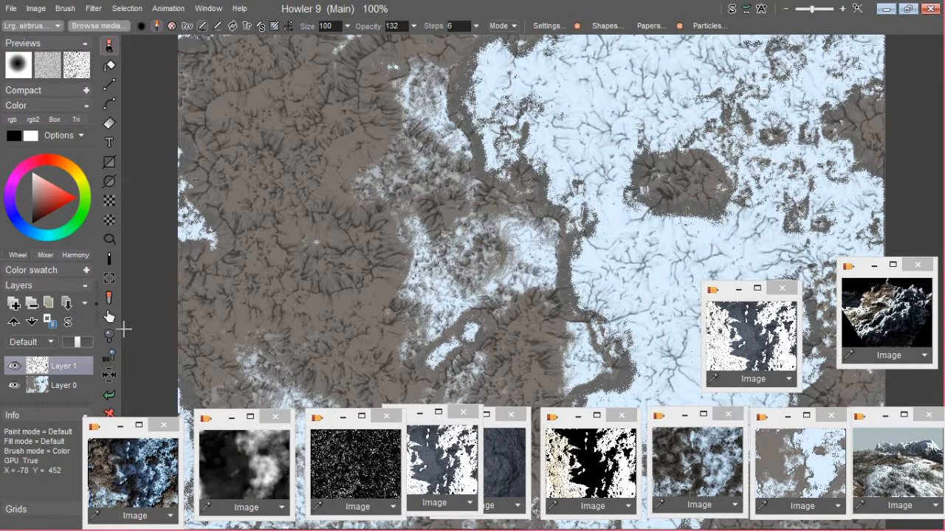
left_click(52, 300)
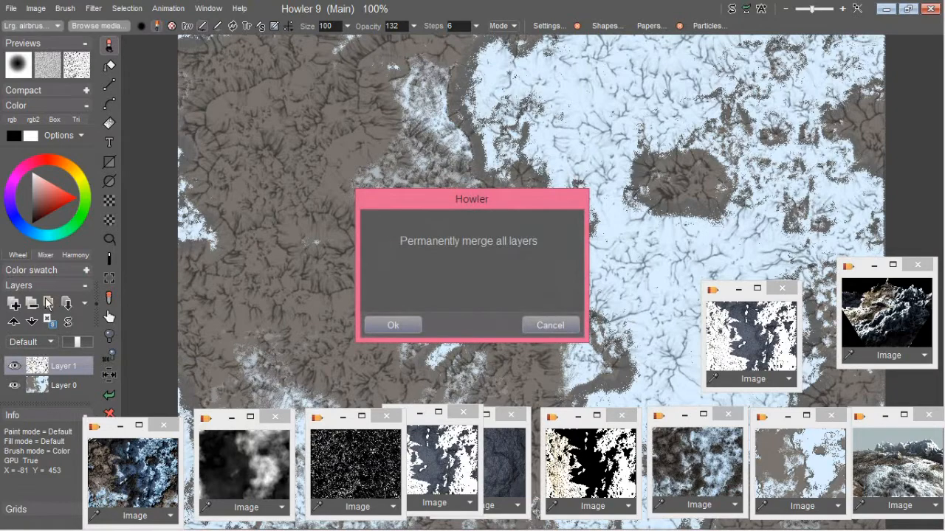
left_click(397, 324)
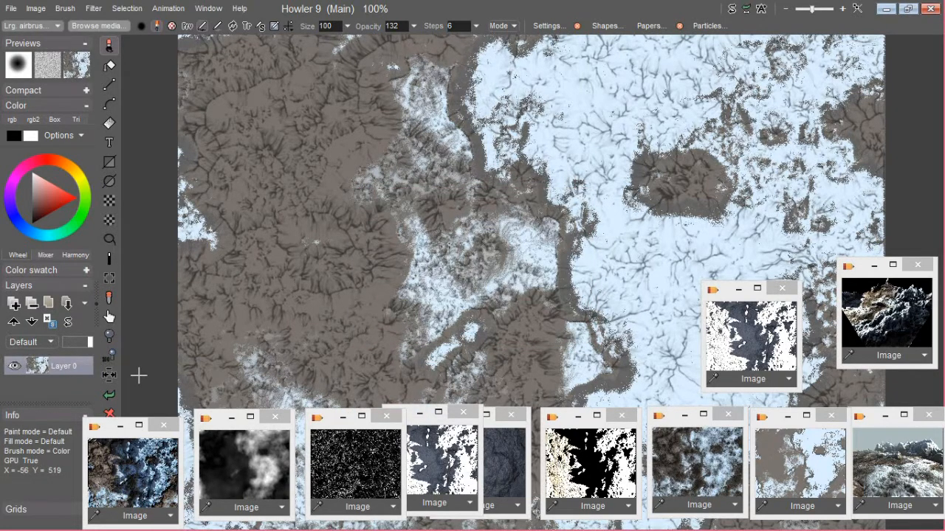
- Add a new layer with the stored combined lighting image over the terrain, fading its opacity to zero and back to full for comparison
left_click(16, 309)
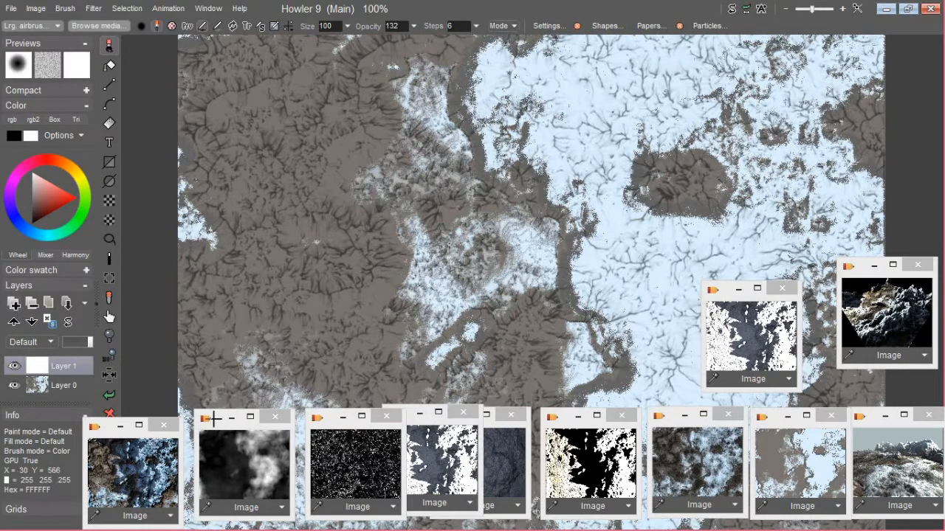
left_click_drag(422, 427, 412, 405)
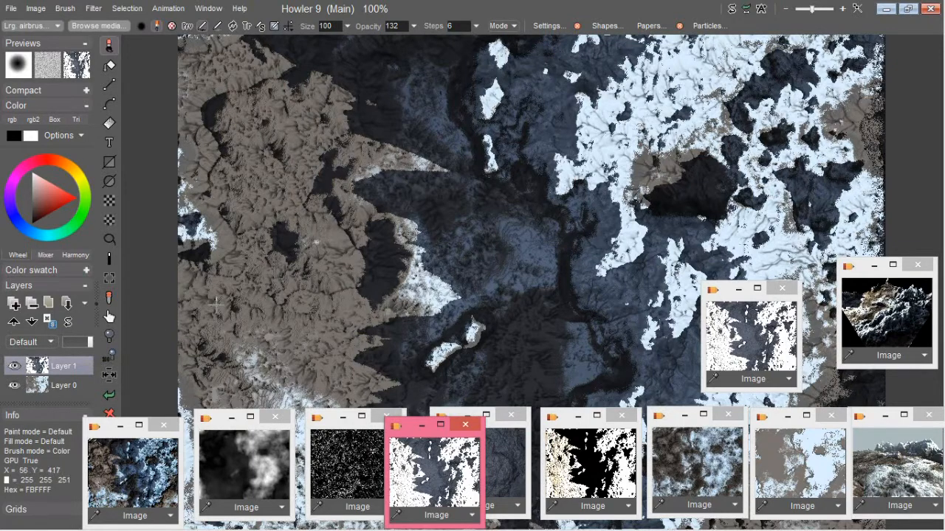
left_click_drag(92, 345, 62, 344)
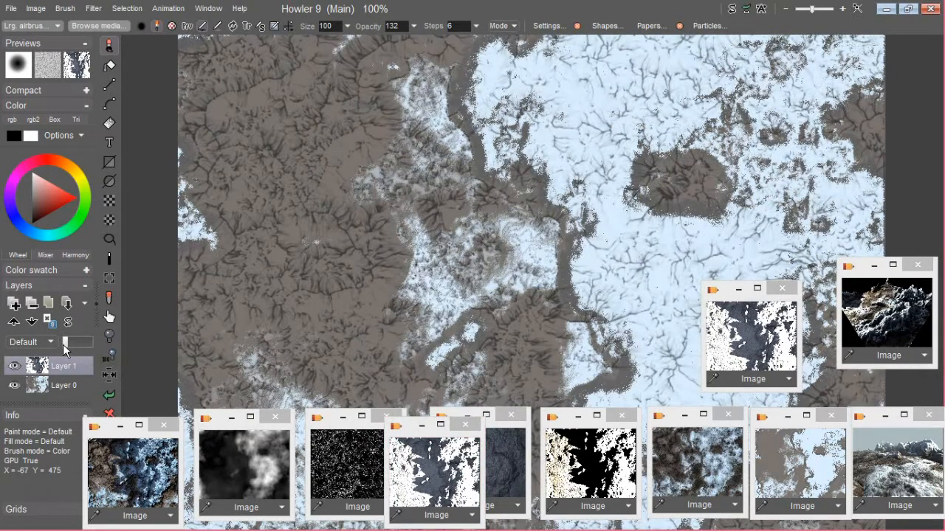
left_click_drag(64, 346, 95, 342)
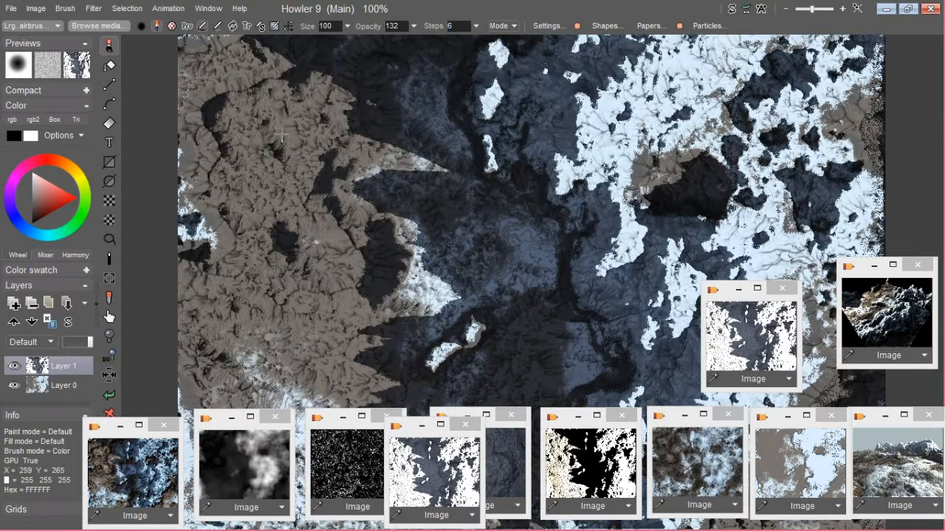
- Soften the combined lighting layer with a Simple blur at strength 255
left_click(93, 8)
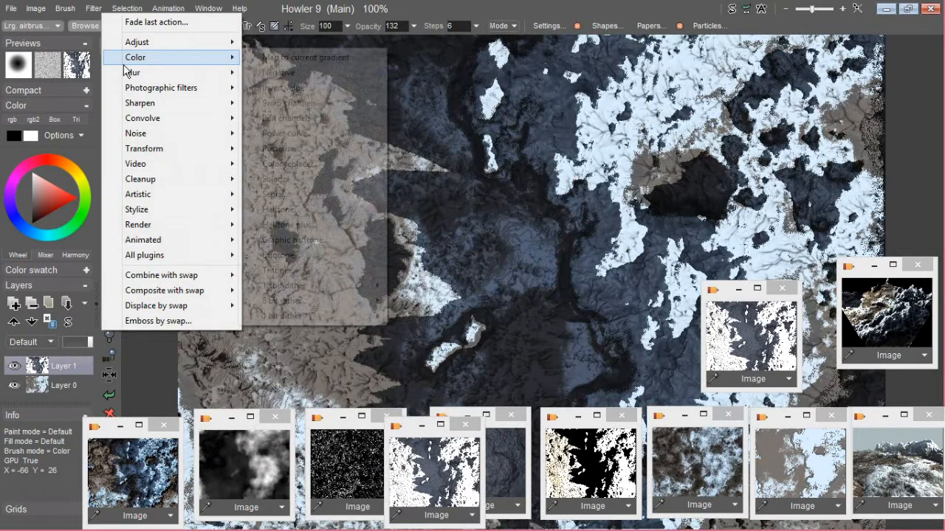
mouse_move(140, 73)
left_click(246, 72)
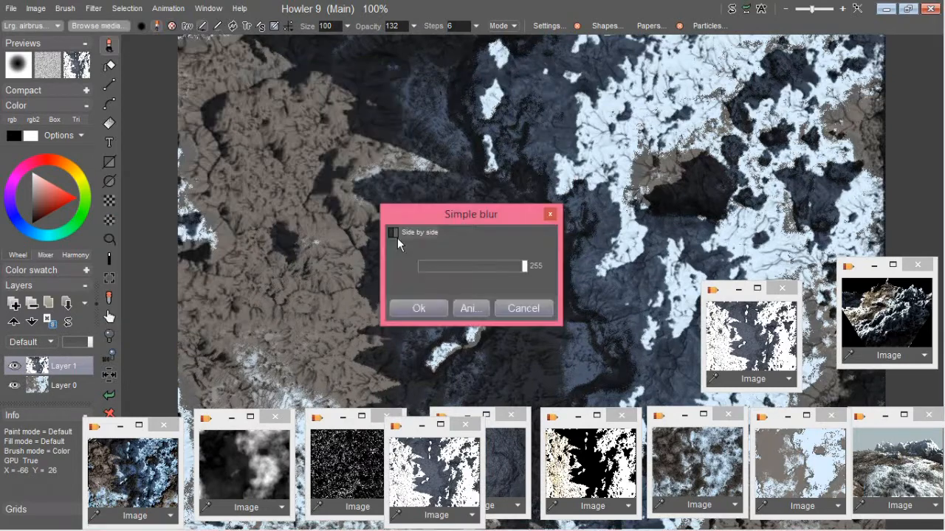
left_click(419, 301)
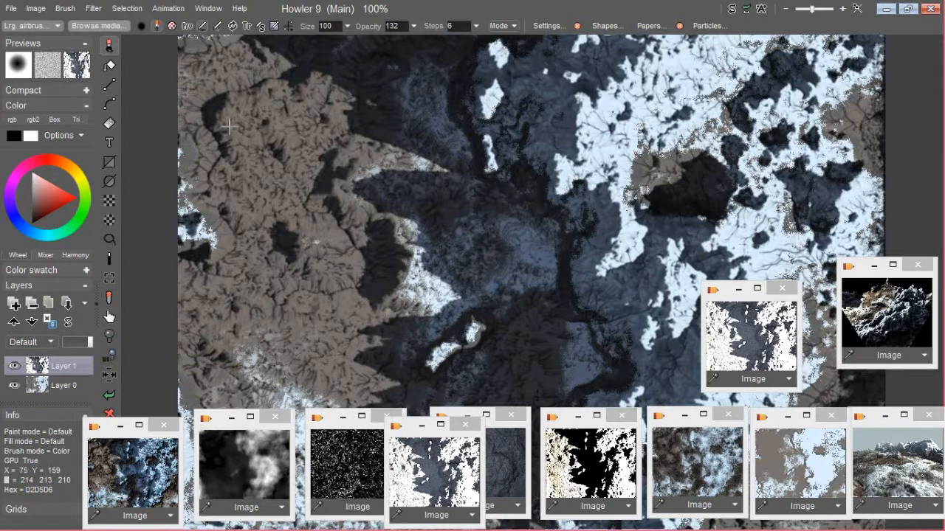
left_click(93, 10)
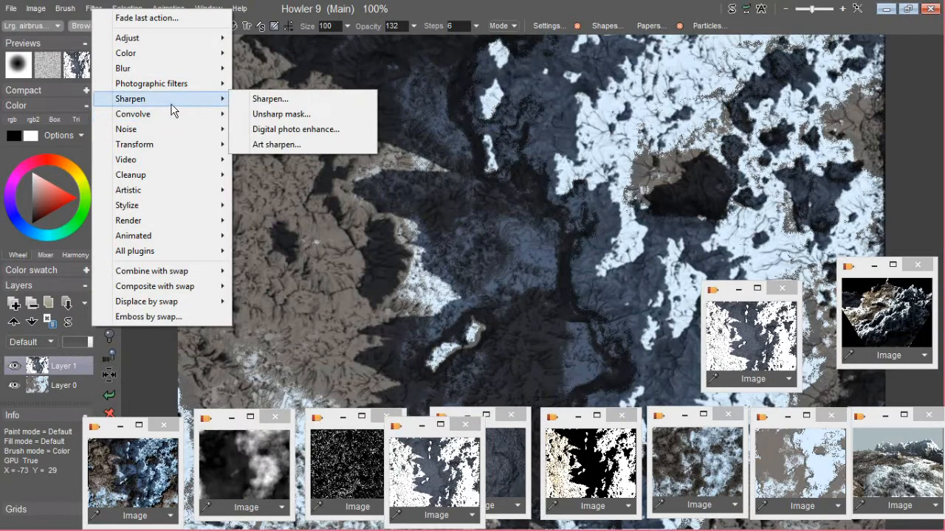
mouse_move(220, 118)
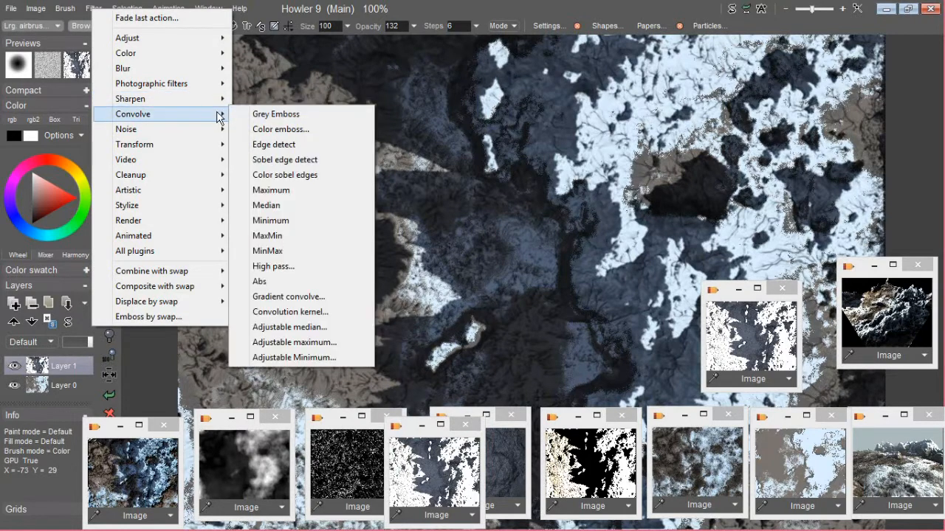
left_click(258, 131)
mouse_move(504, 274)
left_mouse_down()
mouse_move(452, 273)
mouse_move(502, 272)
left_mouse_up()
left_click(509, 313)
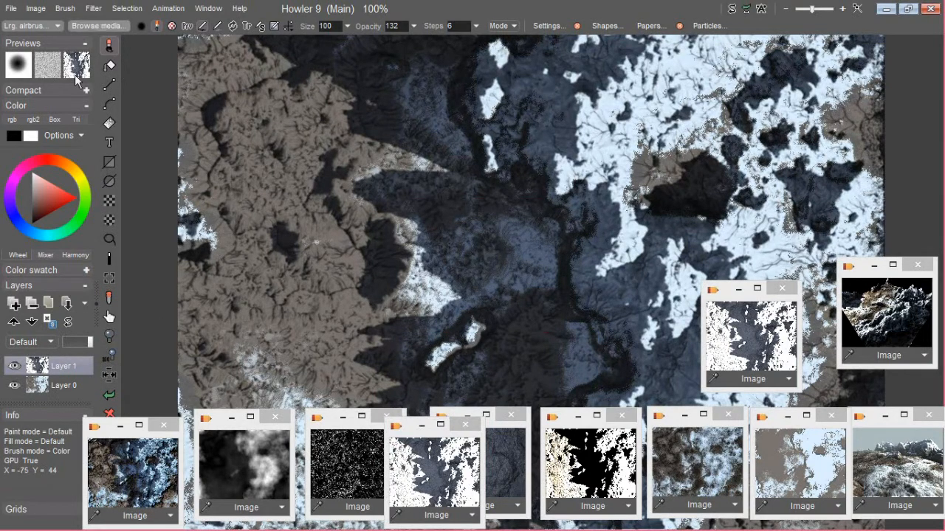
- Permanently merge all layers and add a new layer holding the grayscale height map
left_click(52, 305)
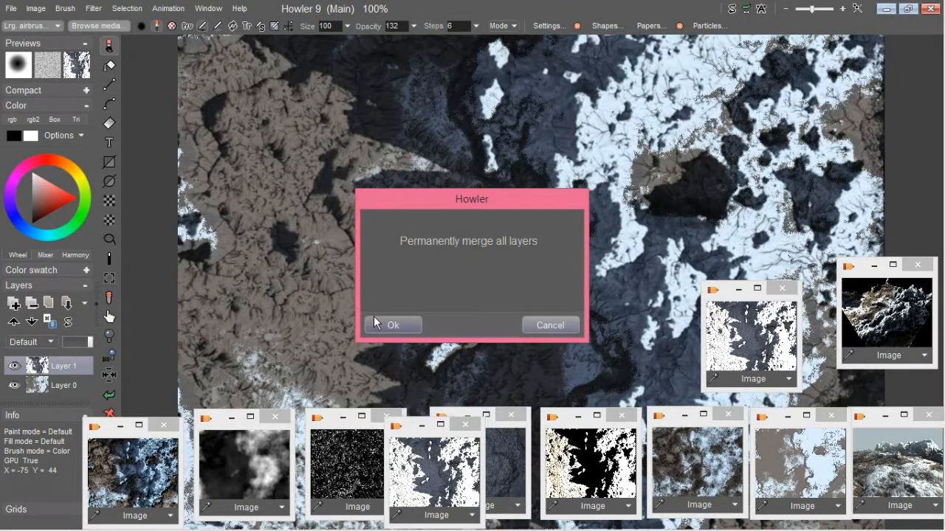
left_click(384, 325)
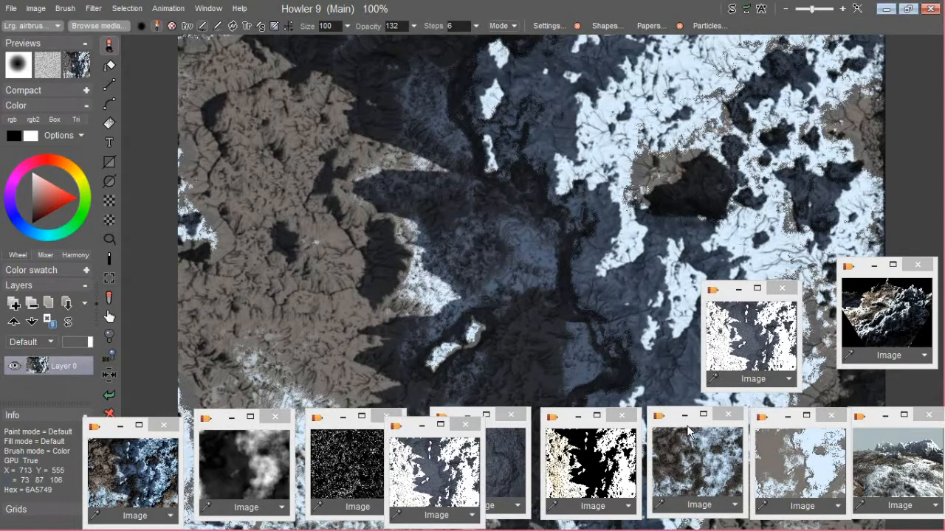
left_click(20, 312)
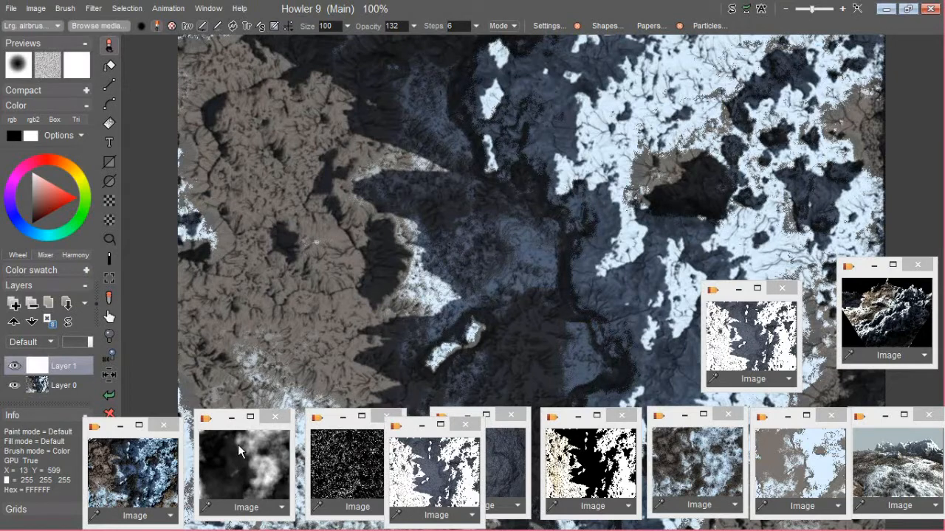
left_click_drag(224, 429, 238, 451)
double_click(249, 465)
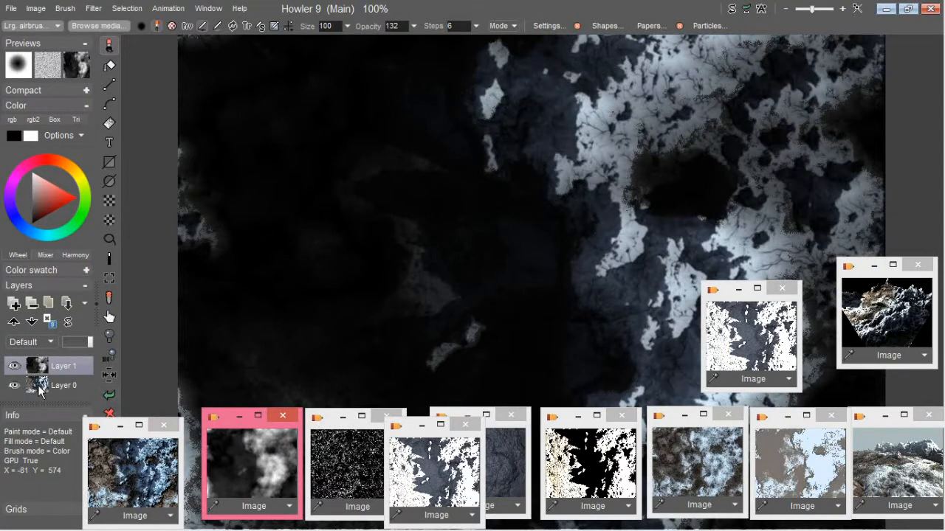
- Hide the base layer and apply Ambient occlusion to the height map layer with volume radius 100, 32 samples and noise compensate 0
left_click(16, 385)
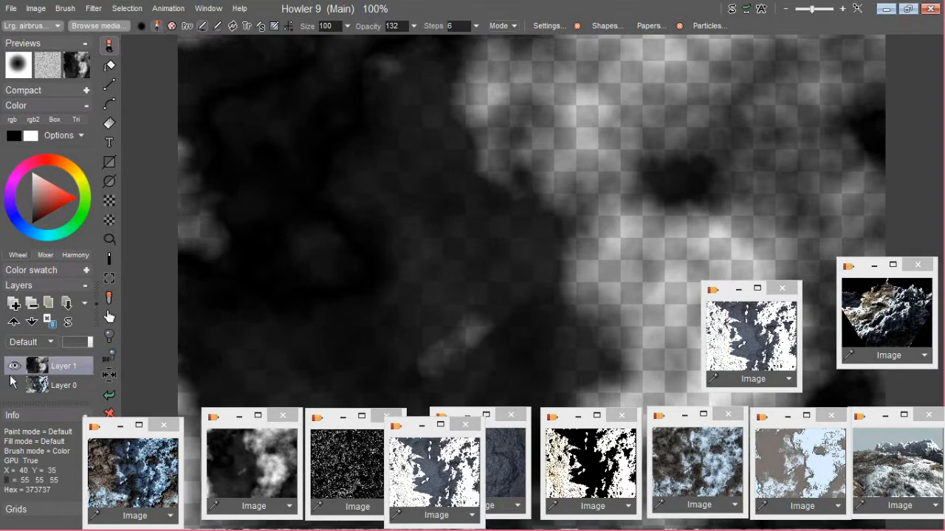
left_click(93, 10)
mouse_move(184, 211)
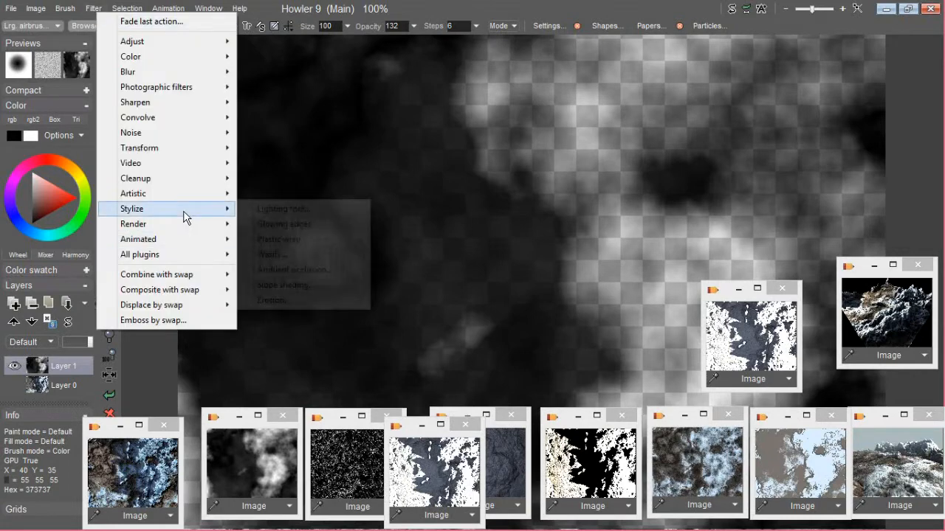
left_click(306, 270)
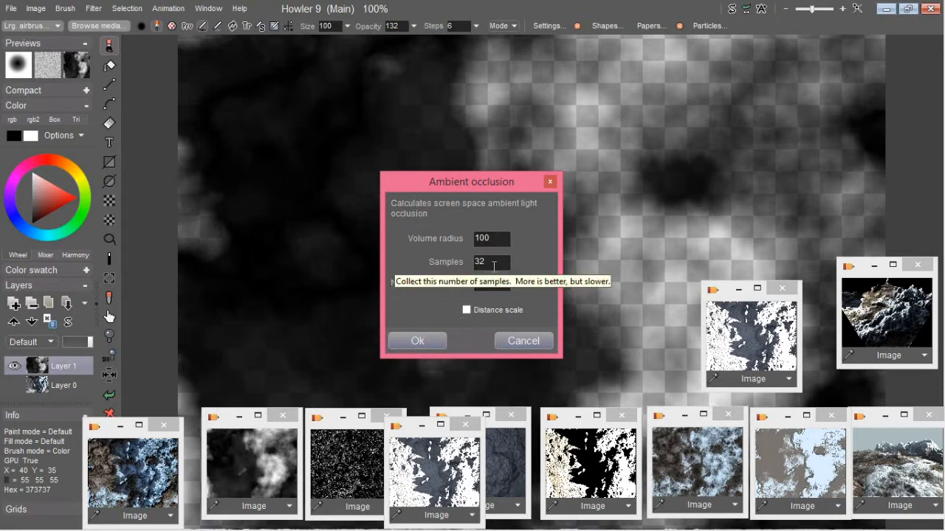
double_click(494, 264)
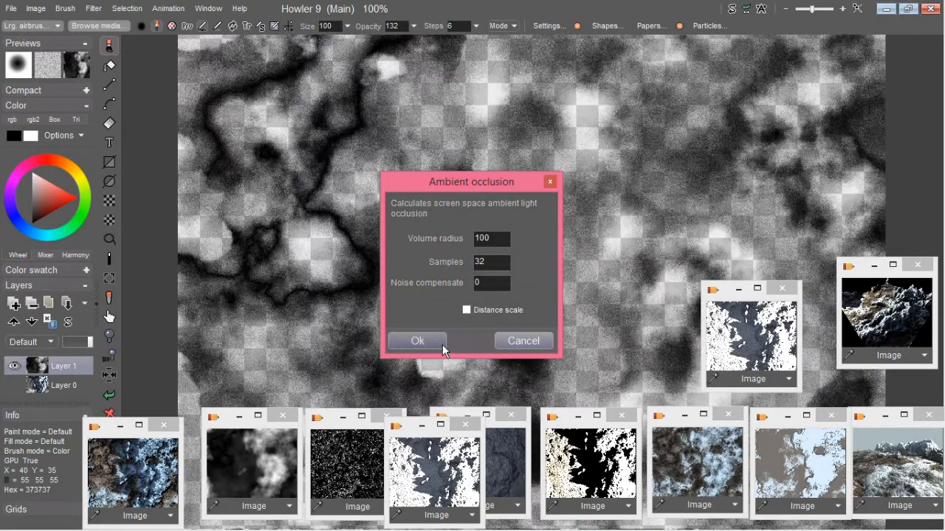
left_click(442, 345)
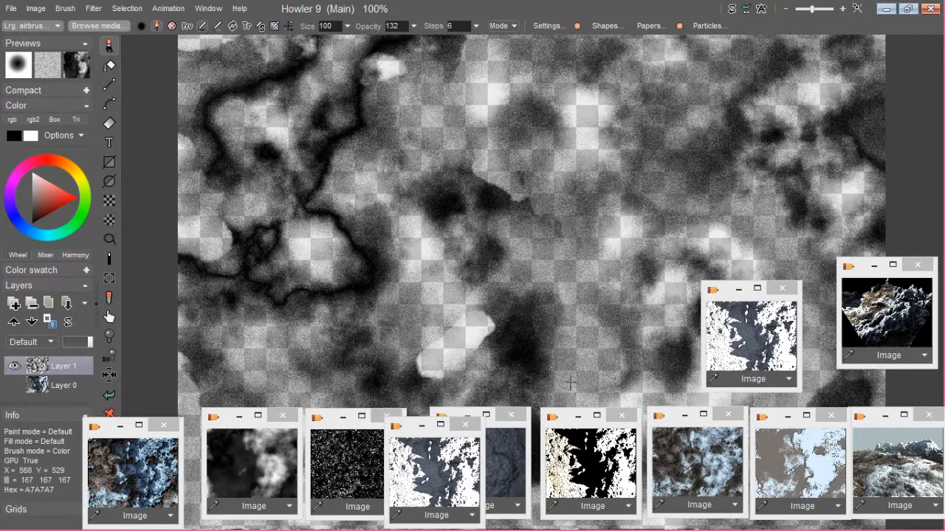
- Smooth the noise in the ambient occlusion layer with a Simple blur at strength 255
left_click(93, 8)
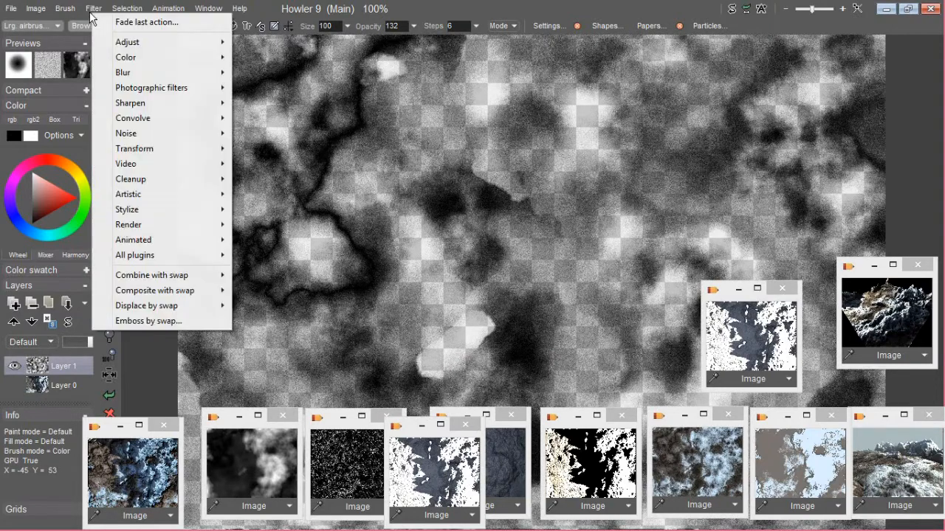
mouse_move(118, 74)
left_click(276, 73)
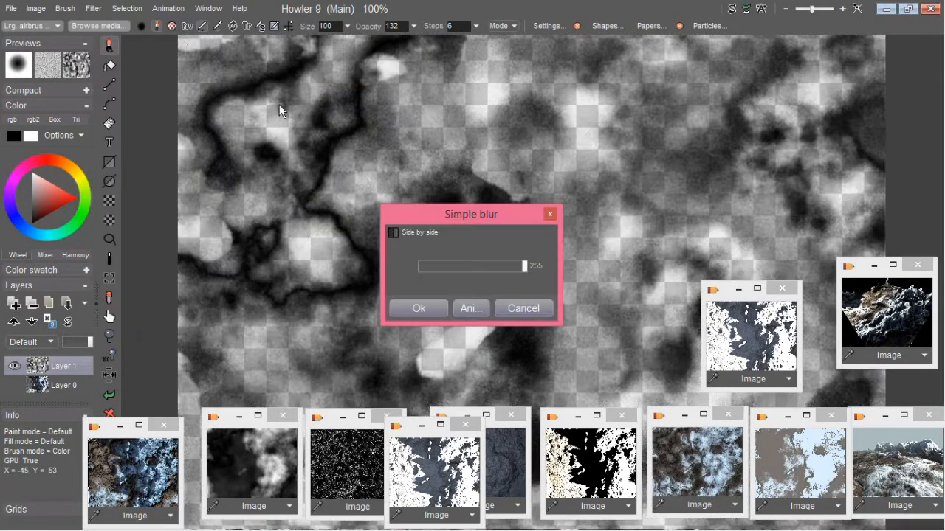
left_click(413, 309)
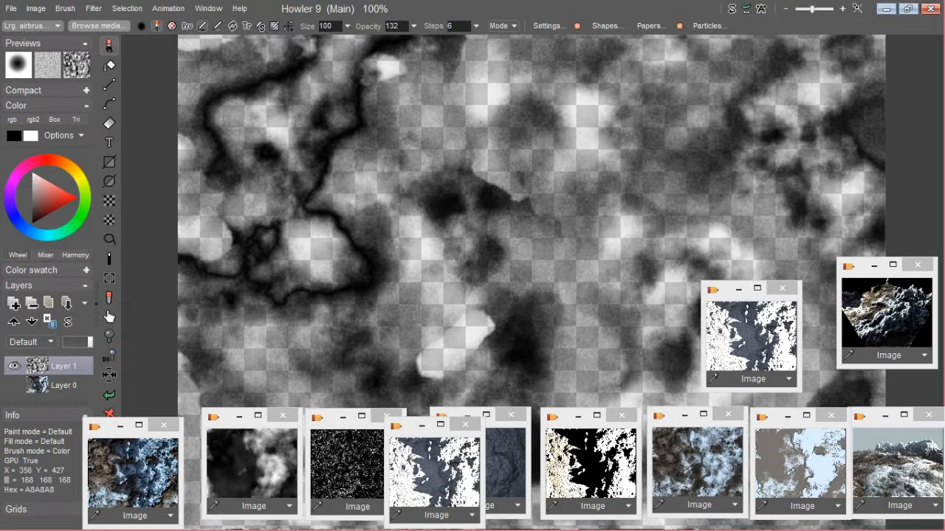
- Show the base layer again, lower the ambient occlusion layer's opacity slightly and permanently merge all layers
left_click(14, 385)
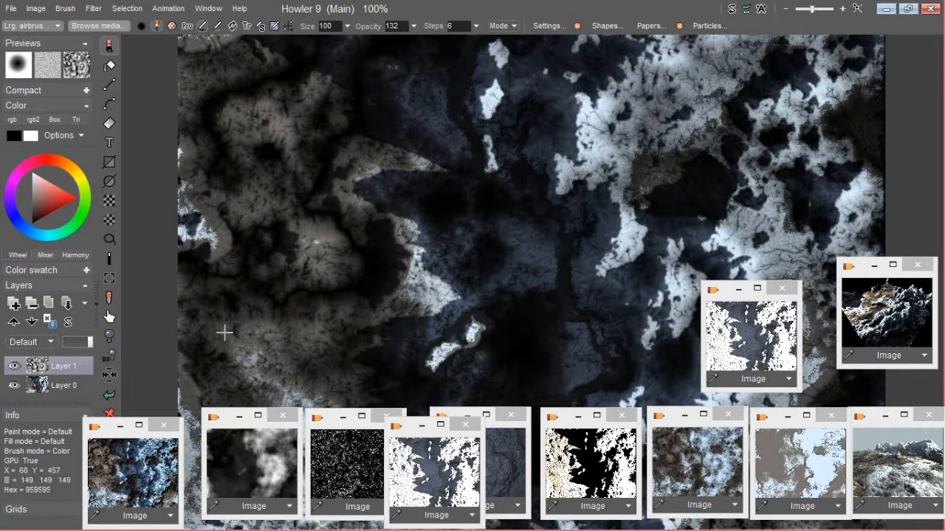
mouse_move(90, 349)
left_mouse_down()
mouse_move(79, 345)
mouse_move(88, 348)
left_mouse_up()
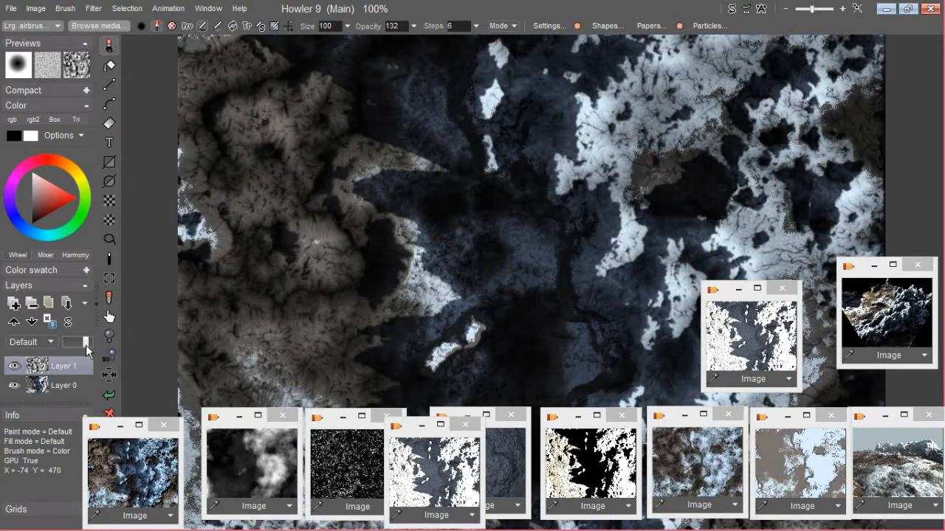
left_click(65, 320)
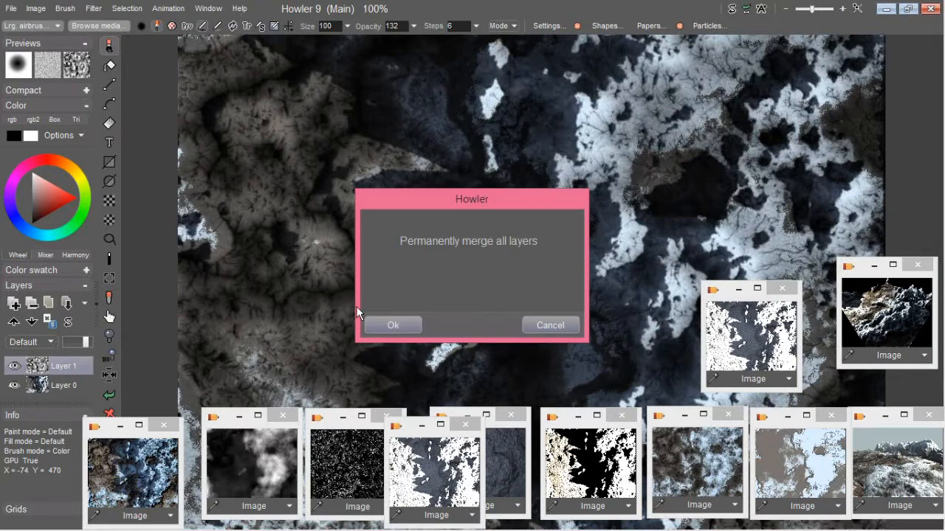
left_click(379, 325)
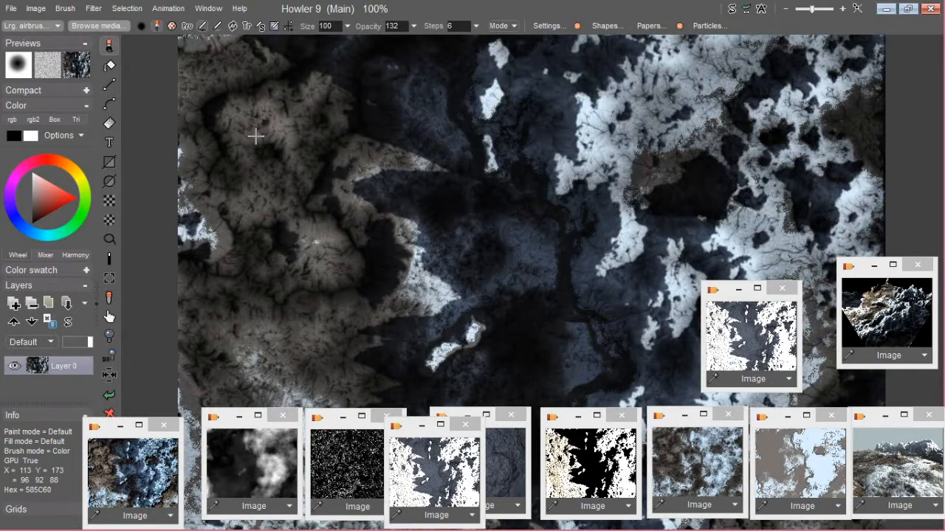
- Store a copy of the merged terrain texture and place its thumbnail above the dark 3D terrain render
left_click(44, 11)
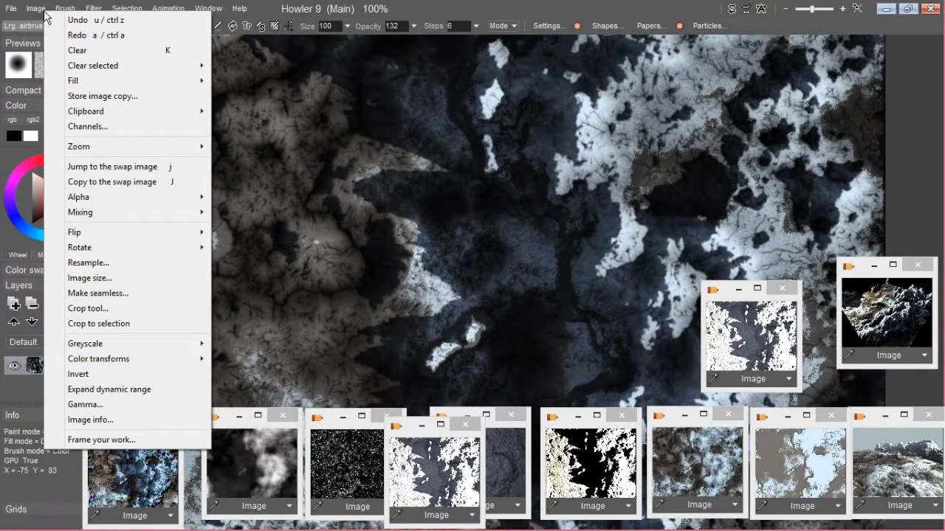
left_click(91, 96)
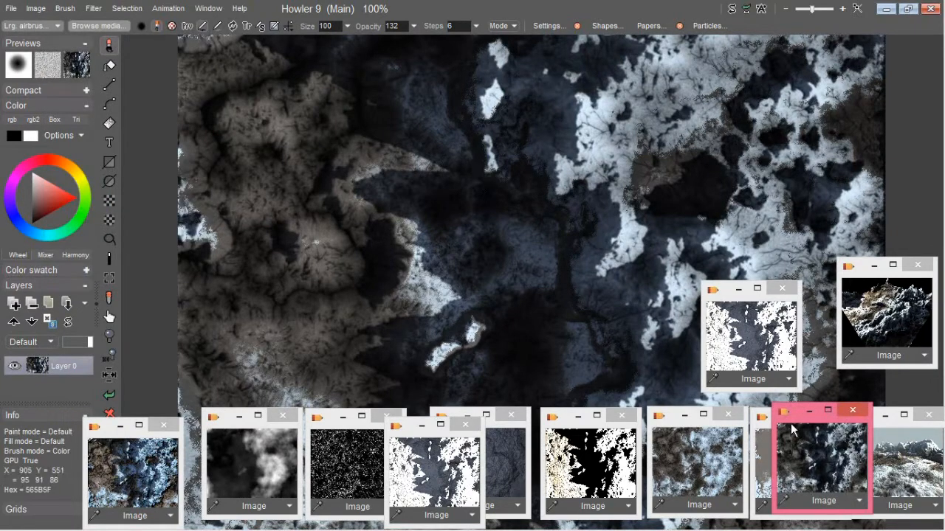
left_click_drag(808, 418, 857, 161)
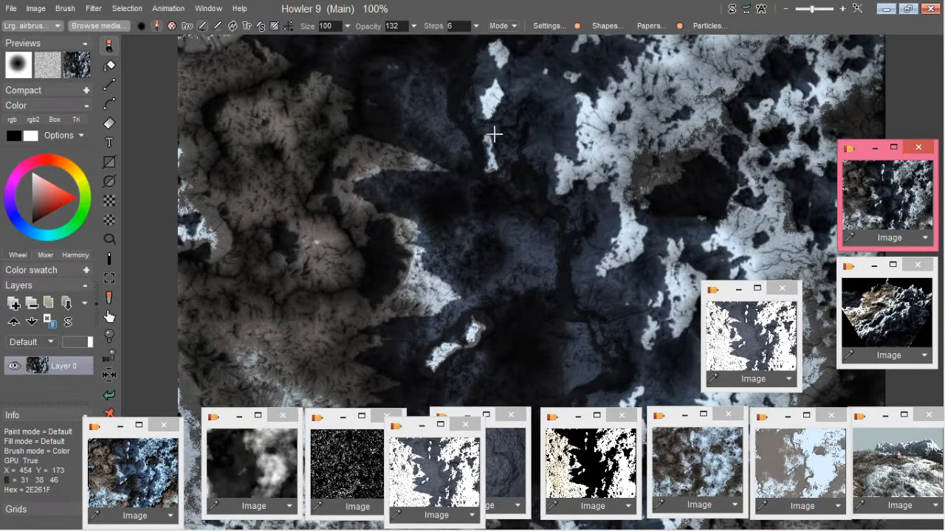
- Switch to the swap image and load the grayscale height map onto it
left_click(732, 10)
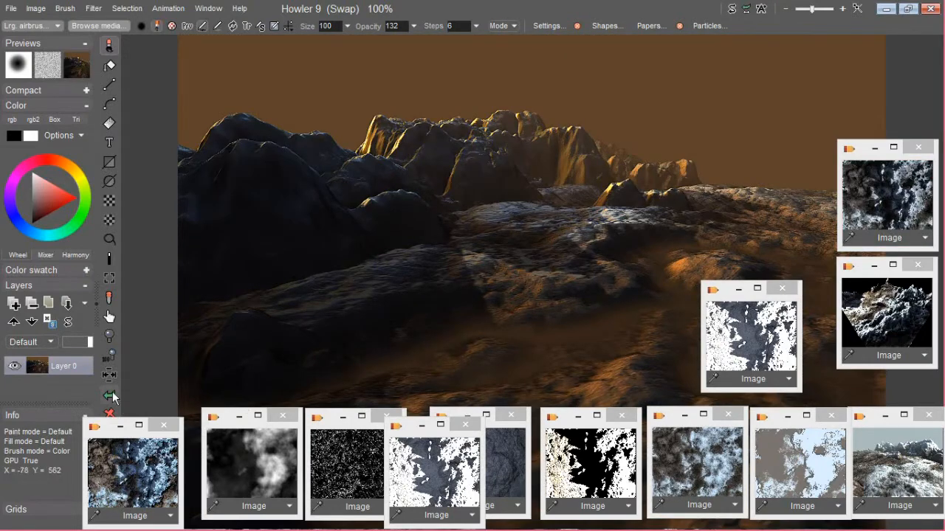
left_click_drag(108, 431, 116, 409)
left_click(224, 460)
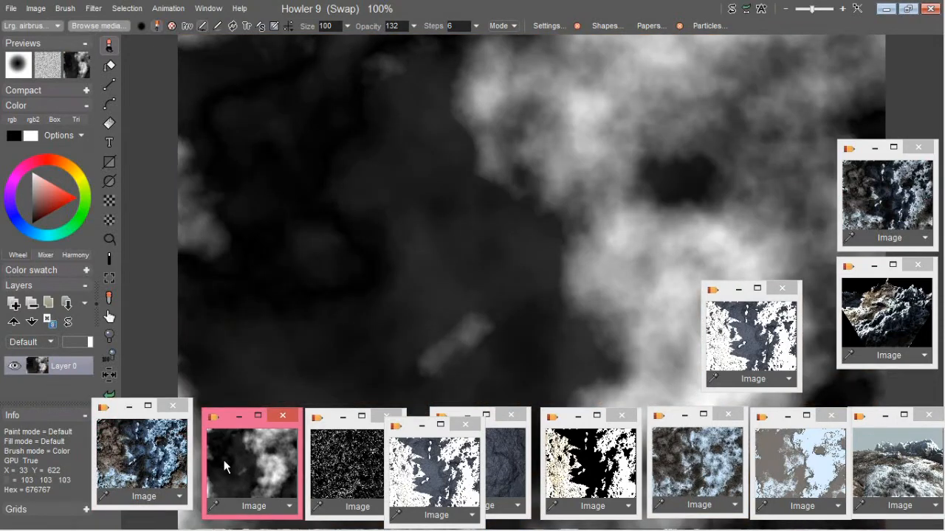
- Open the height map in 3D Designer, with its dialog clear of the terrain, and lower the heading slightly
left_click(105, 8)
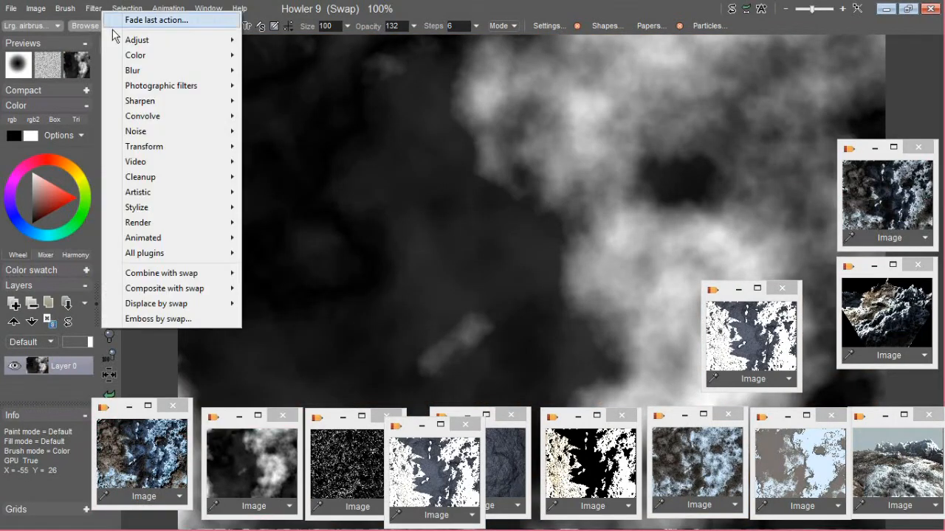
mouse_move(154, 146)
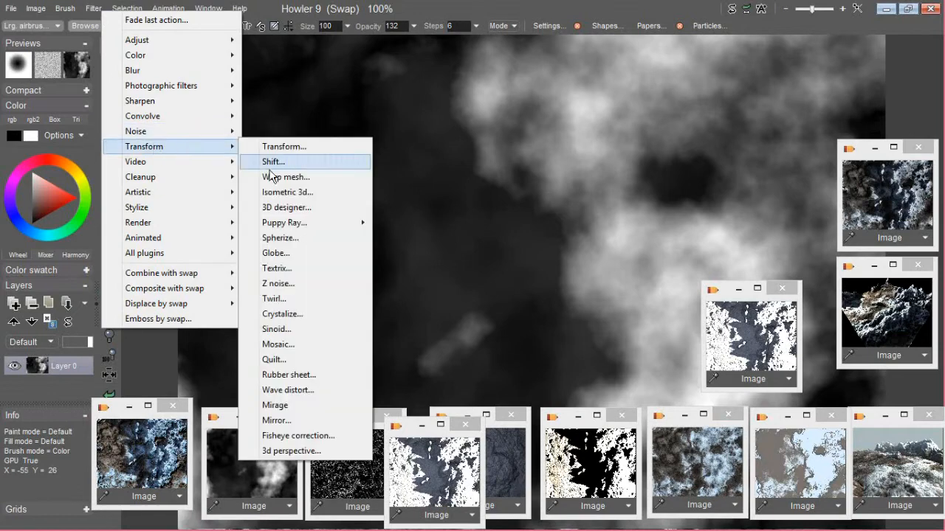
left_click(270, 207)
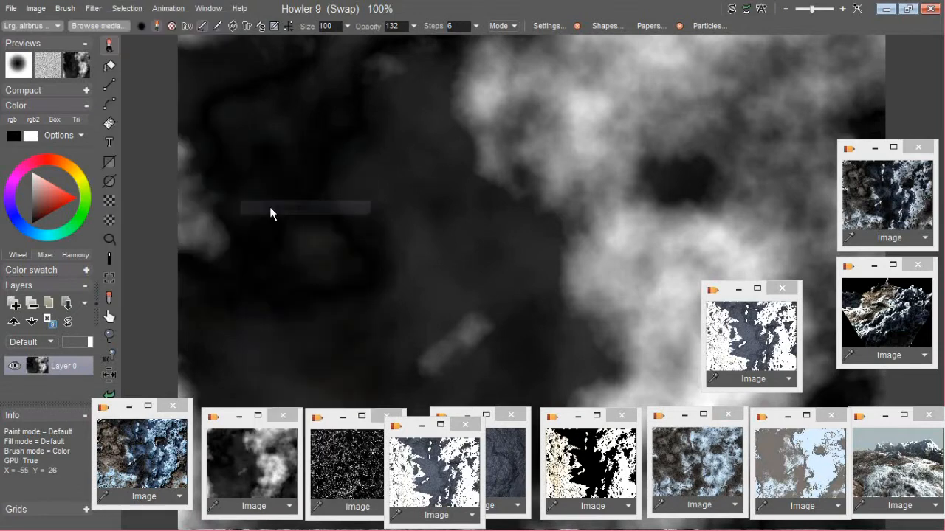
left_click_drag(461, 57, 171, 63)
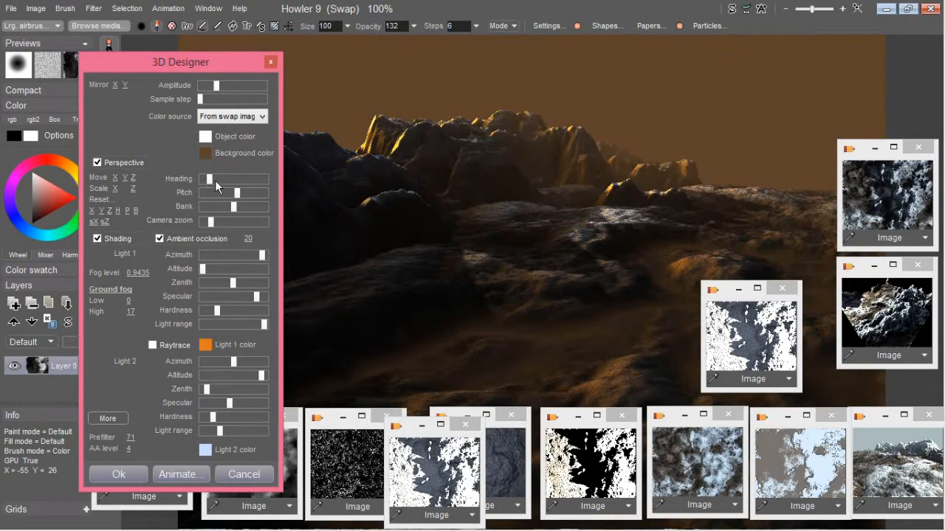
mouse_move(212, 178)
left_mouse_down()
mouse_move(236, 179)
mouse_move(206, 180)
left_mouse_up()
left_click_drag(207, 186, 209, 187)
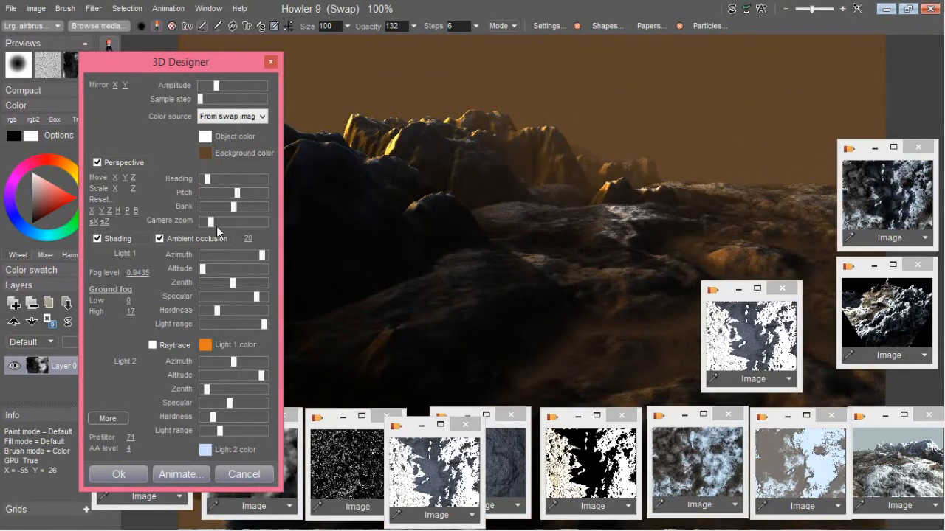
- Turn off ambient occlusion and reduce the haze with ground fog High at 0 and fog level at 0.669, raising the heading to face the mountain range
left_click(160, 240)
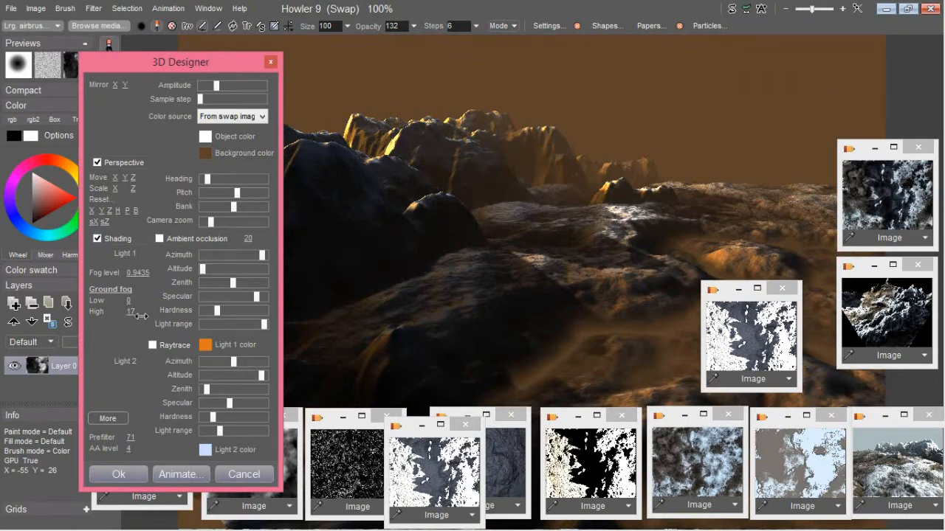
left_click_drag(119, 312, 77, 307)
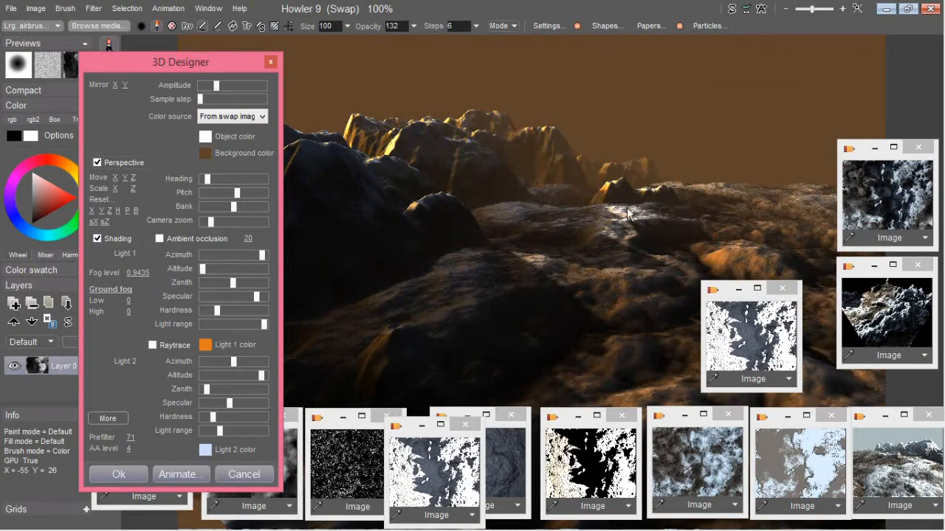
left_click_drag(218, 176, 220, 176)
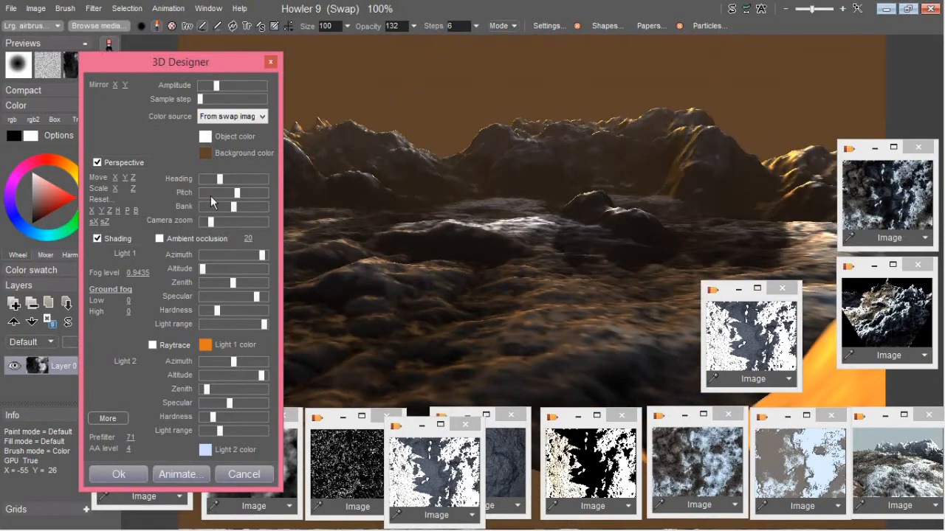
mouse_move(143, 273)
left_mouse_down()
mouse_move(60, 279)
mouse_move(2, 299)
left_mouse_up()
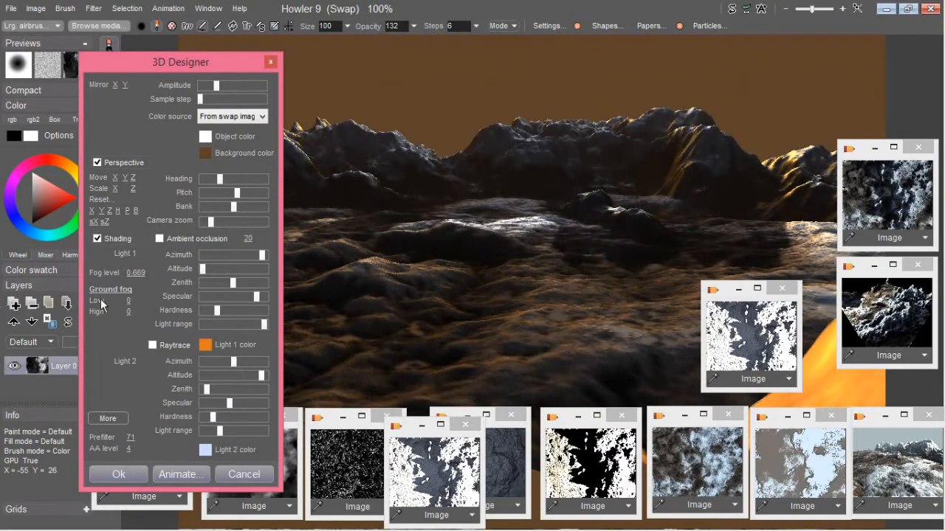
- Lower Light 2's range to its minimum and redirect Light 1 with minimum azimuth and zenith and a roughly mid-range altitude
left_click_drag(219, 431, 207, 429)
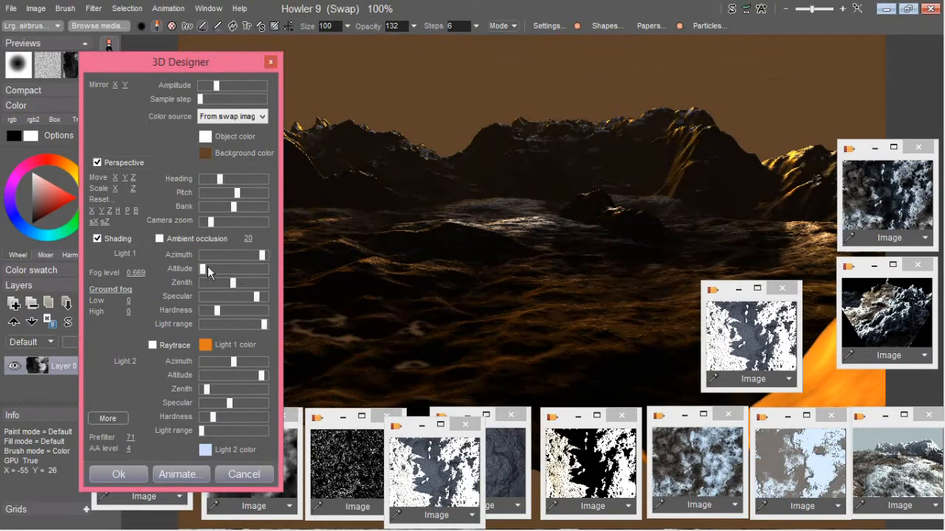
mouse_move(207, 269)
left_mouse_down()
mouse_move(238, 268)
mouse_move(202, 257)
left_mouse_up()
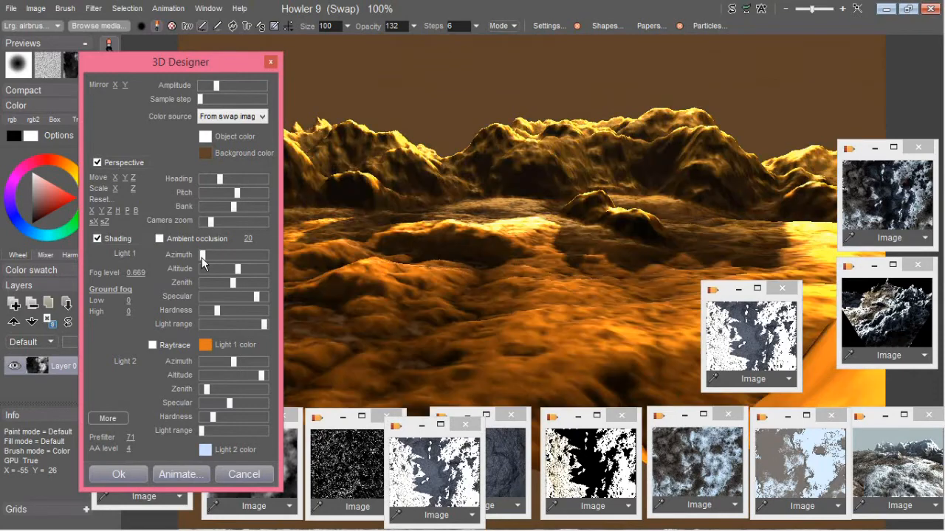
left_click(206, 282)
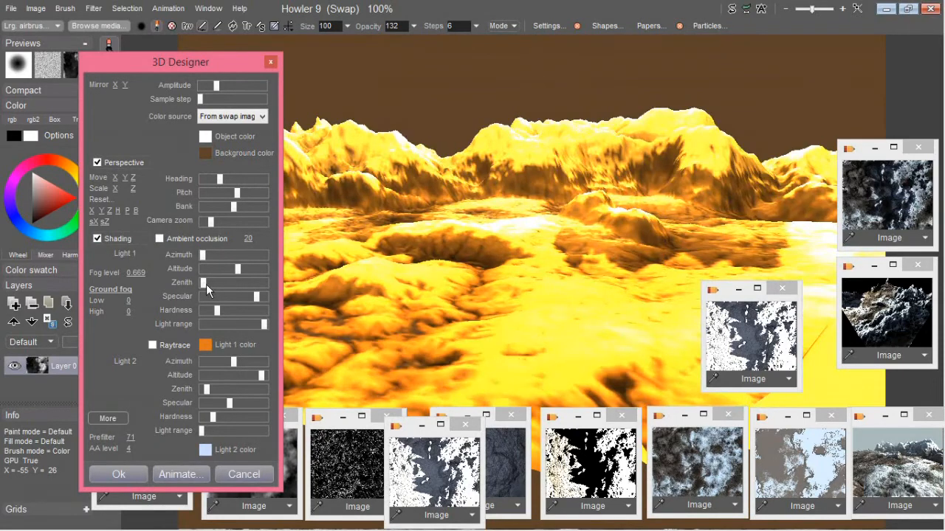
- Make Light 1 white with its range at about the middle, and move the dialog farther off the terrain
left_click(204, 346)
left_click(77, 325)
left_click(293, 225)
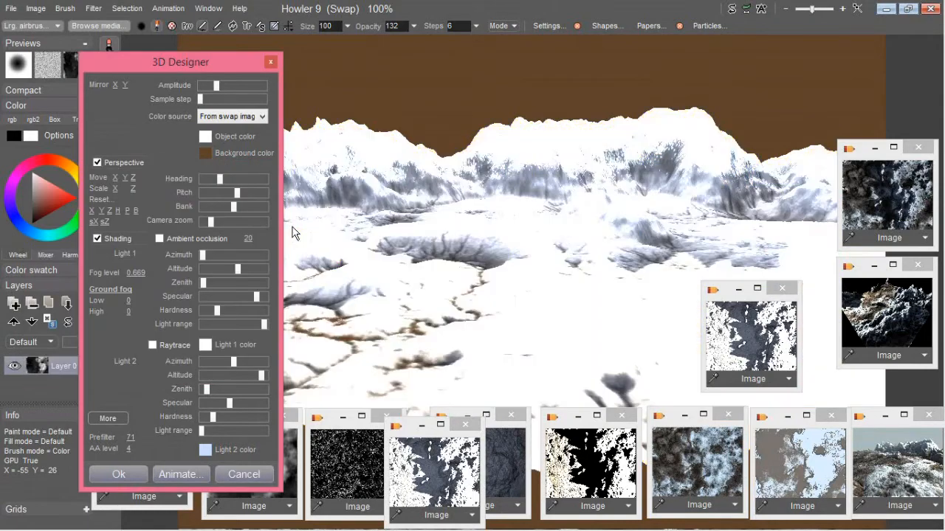
mouse_move(246, 323)
left_mouse_down()
mouse_move(219, 325)
mouse_move(230, 324)
left_mouse_up()
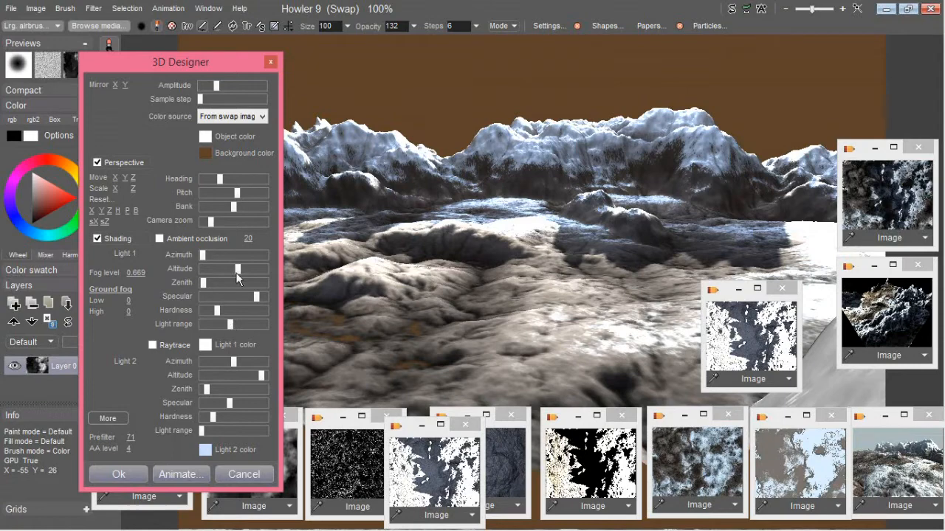
left_click_drag(198, 63, 148, 50)
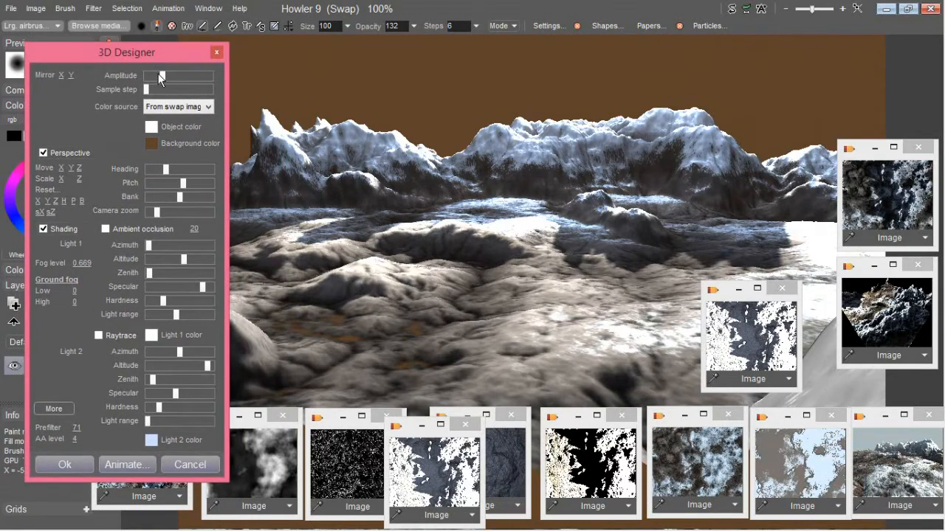
- Try rendering the terrain with Object color as the color source and a lower Light 1 range
left_click(195, 107)
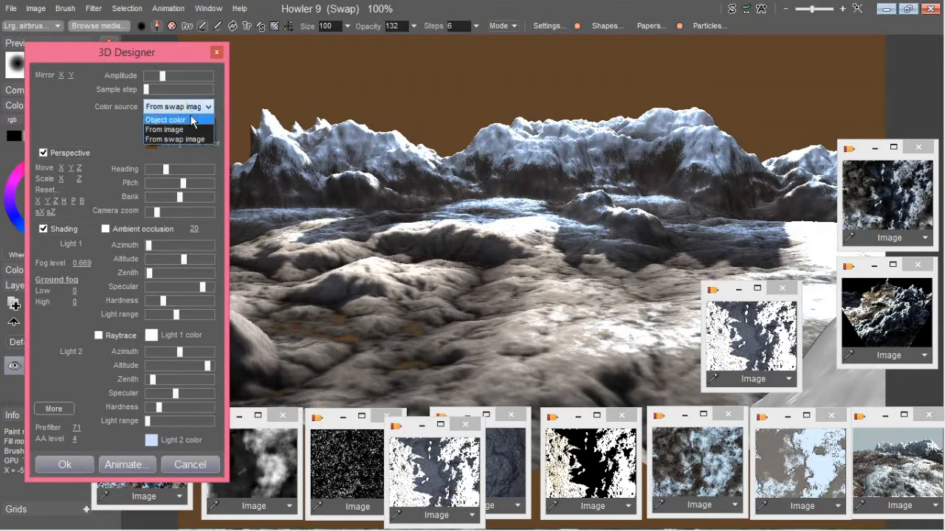
left_click(190, 116)
left_click_drag(162, 311, 156, 313)
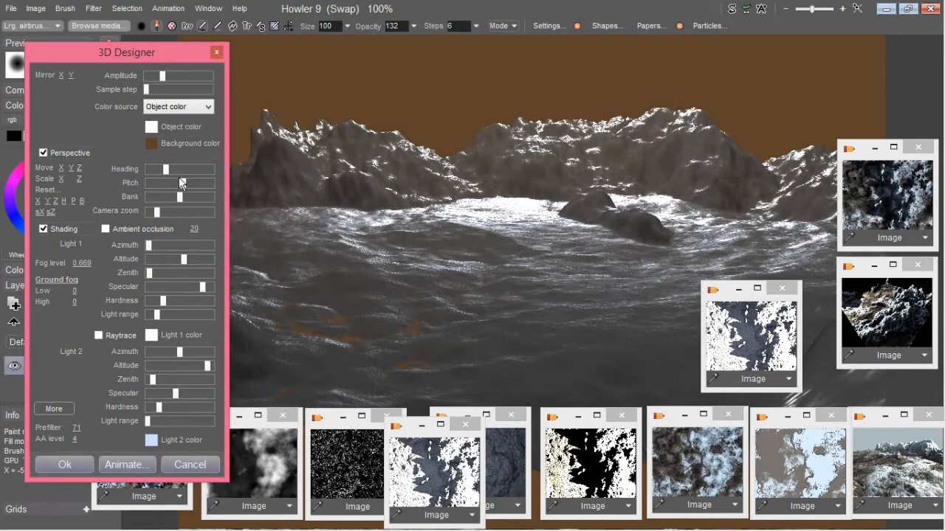
- Restore the swap image as color source with Light 1's range at about the middle, and lower the heading to face the nearby snowy peaks
left_click(183, 107)
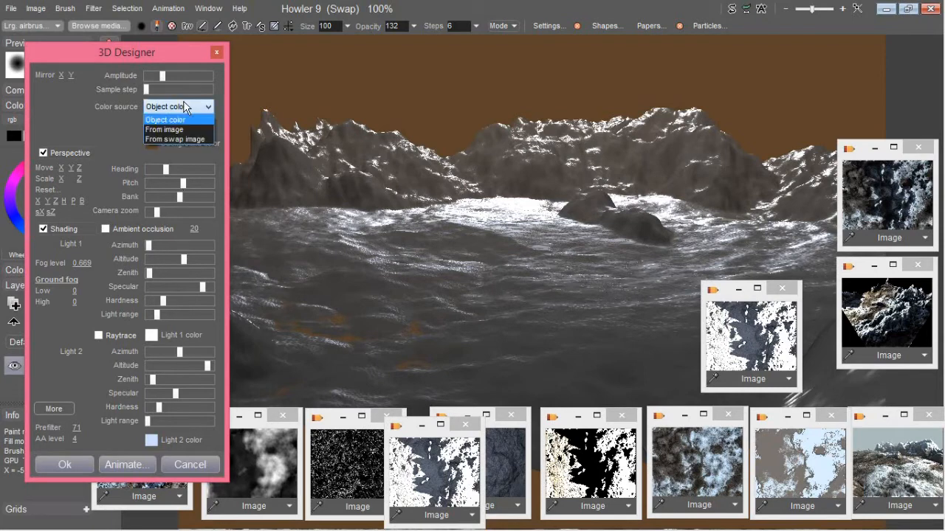
left_click(180, 138)
left_click_drag(156, 315, 176, 313)
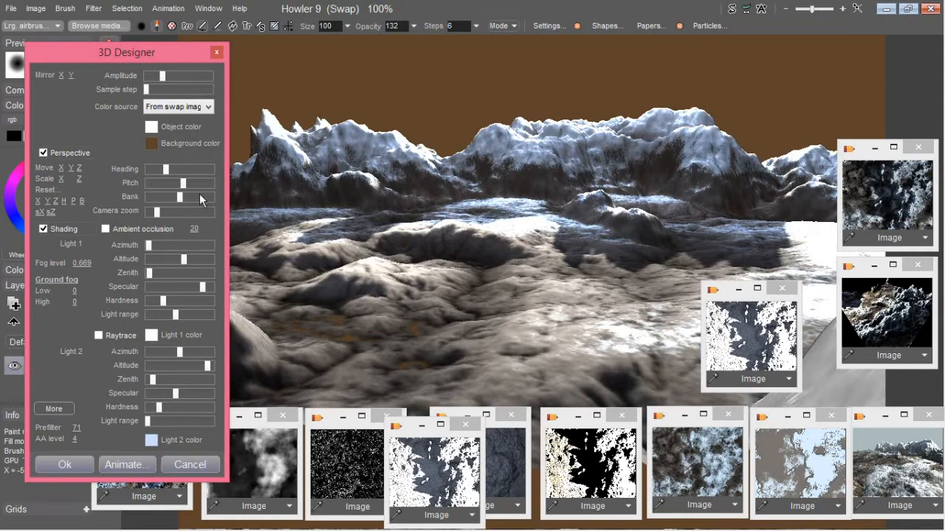
left_click_drag(173, 176, 153, 175)
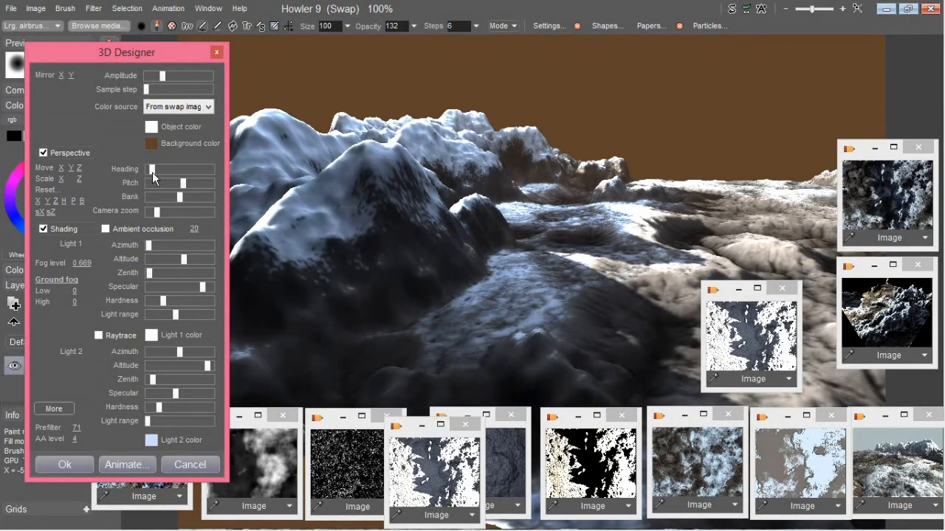